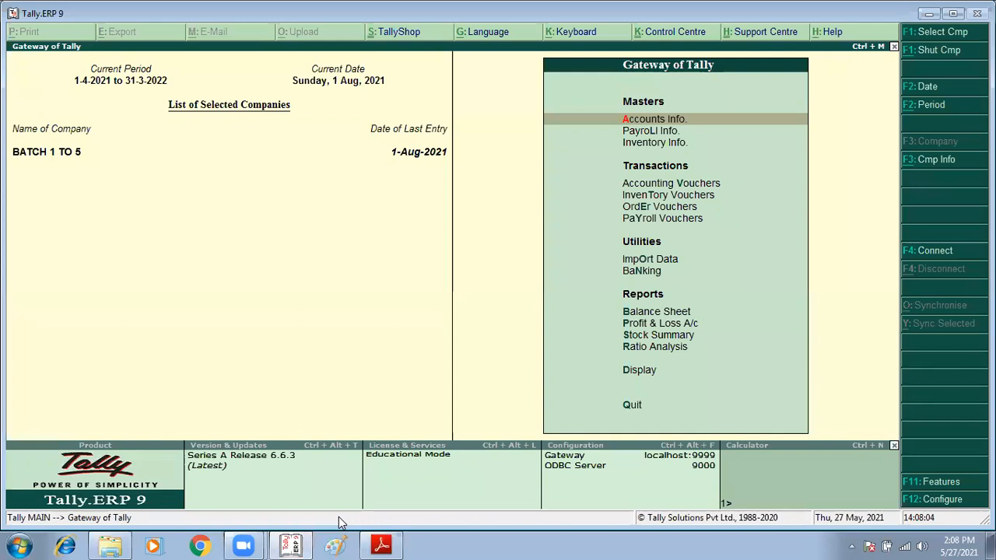
Step: Enable cost centres and more than one payroll or cost category in the company's accounting features, and save the settings
{"action": "key", "text": "Return"}
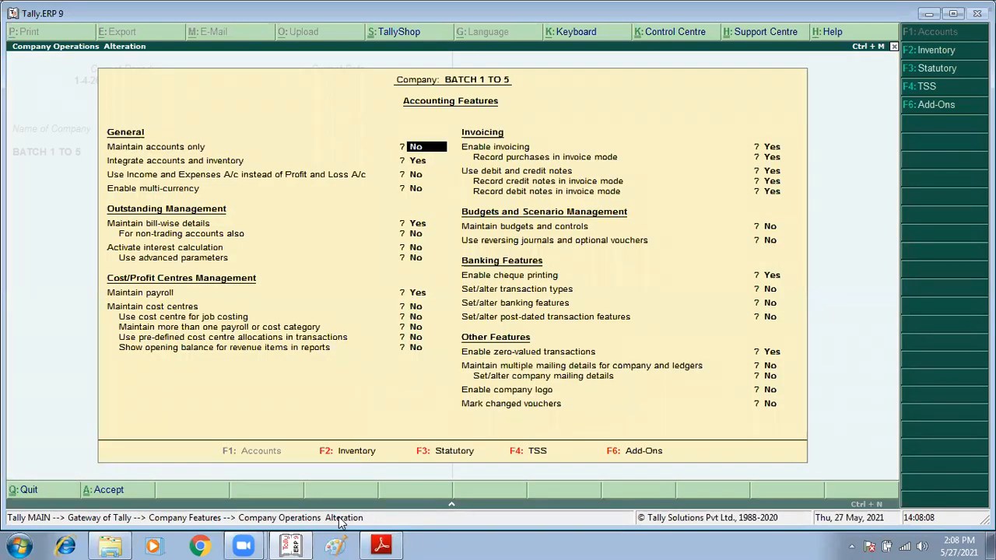
{"action": "key", "text": "Return"}
{"action": "key", "text": "Return"}
{"action": "key", "text": "Return"}
{"action": "key", "text": "Return"}
{"action": "key", "text": "Return"}
{"action": "key", "text": "Return"}
{"action": "type", "text": "y"}
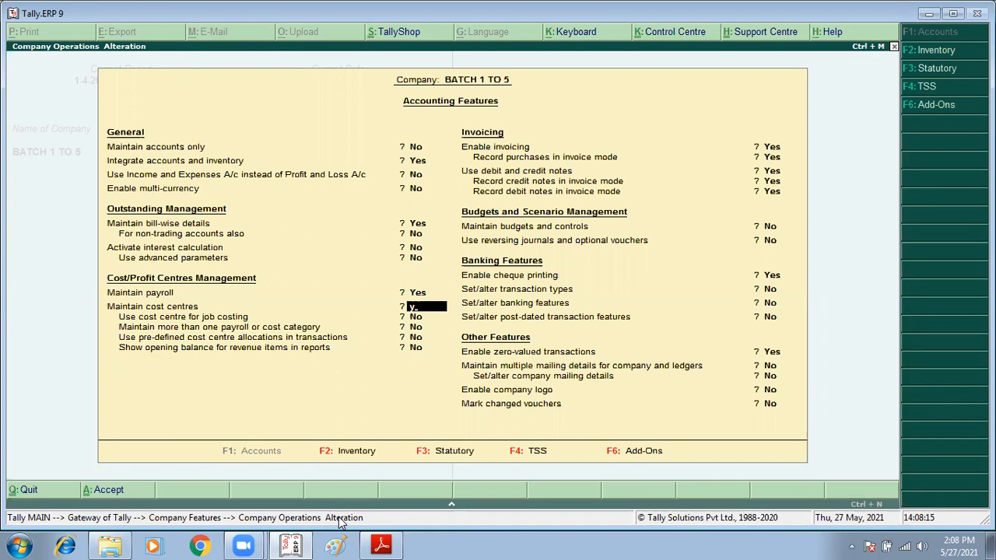
{"action": "key", "text": "Return"}
{"action": "key", "text": "Return"}
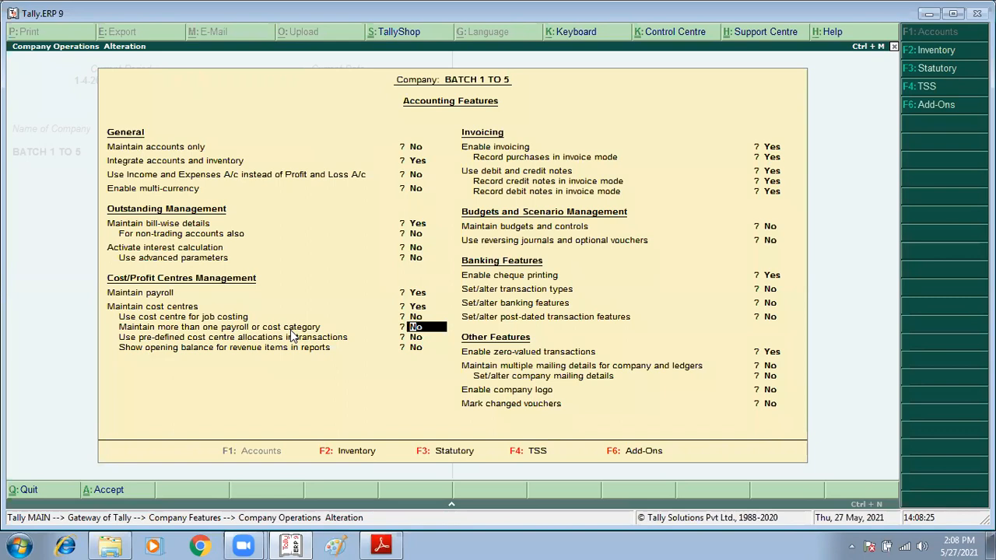
{"action": "type", "text": "y"}
{"action": "key", "text": "Return"}
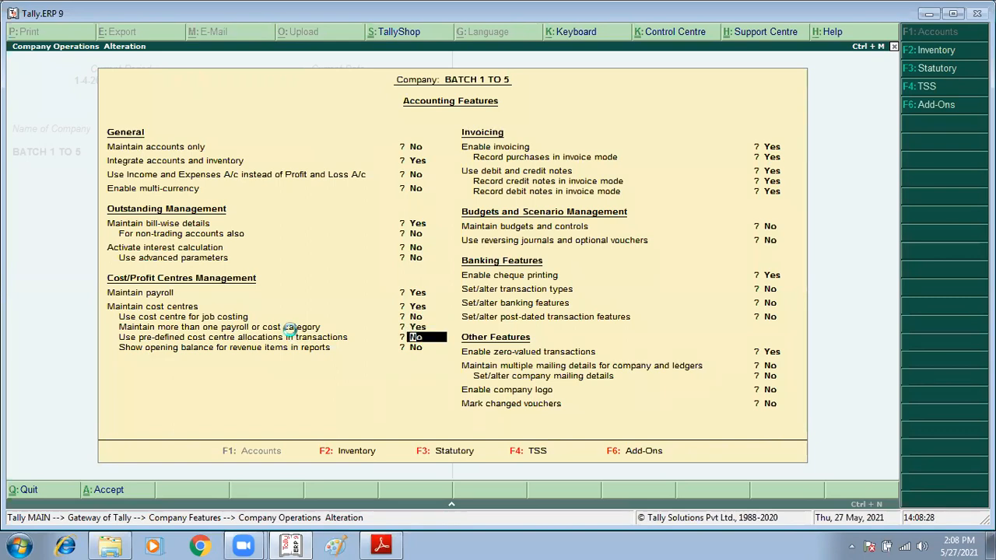
{"action": "key", "text": "ctrl+a"}
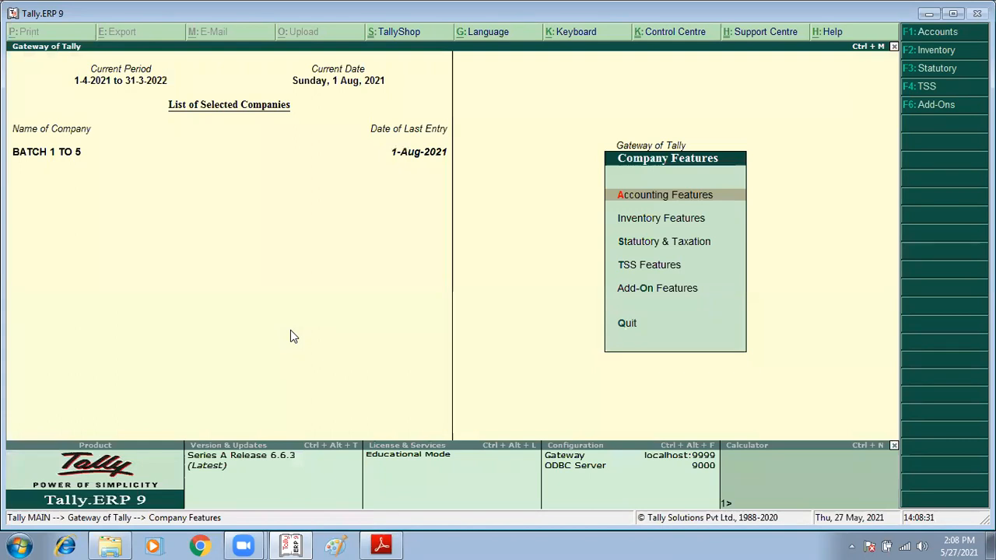
{"action": "key", "text": "Escape"}
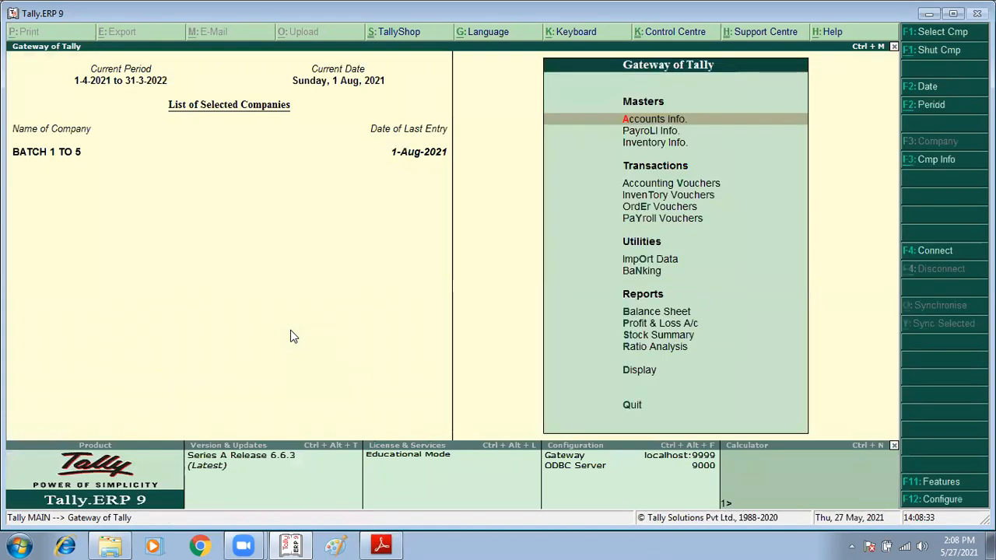
{"action": "key", "text": "Down"}
{"action": "key", "text": "Down"}
{"action": "key", "text": "Down"}
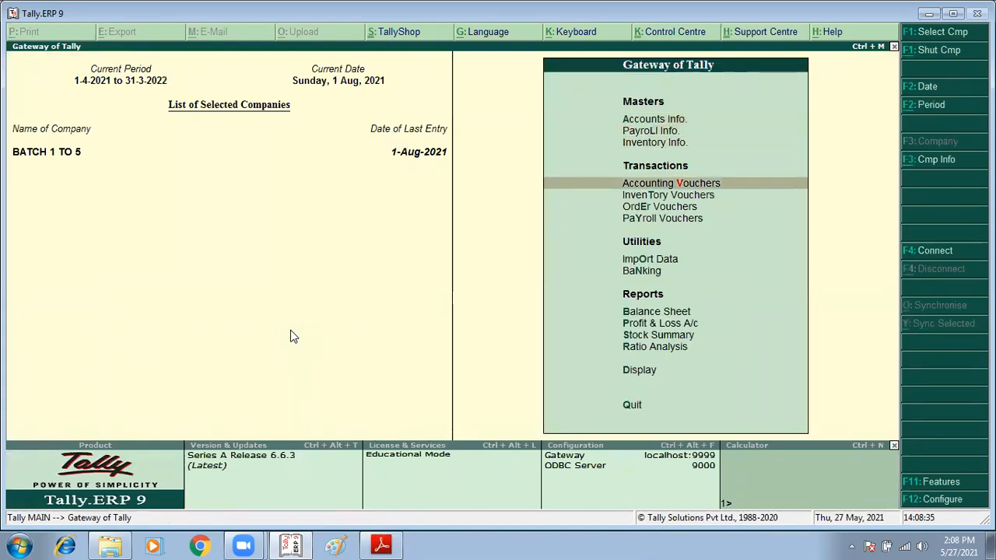
{"action": "key", "text": "Return"}
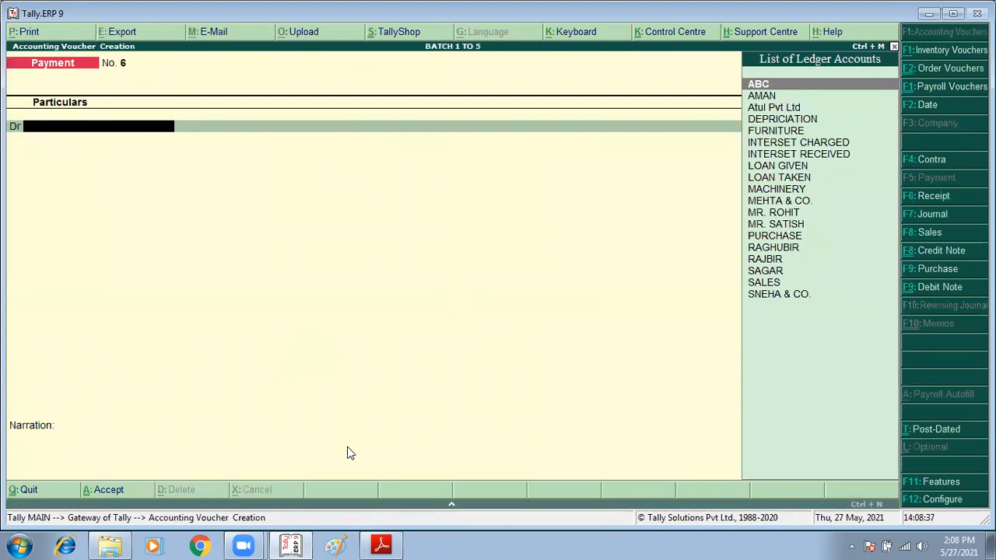
{"action": "left_click", "coordinate": [383, 544]}
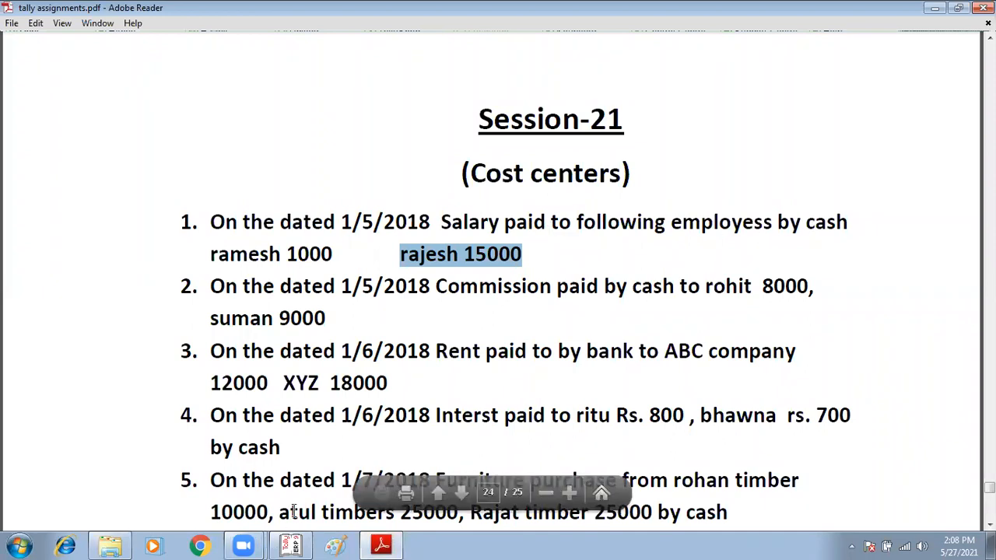
{"action": "left_click", "coordinate": [294, 545]}
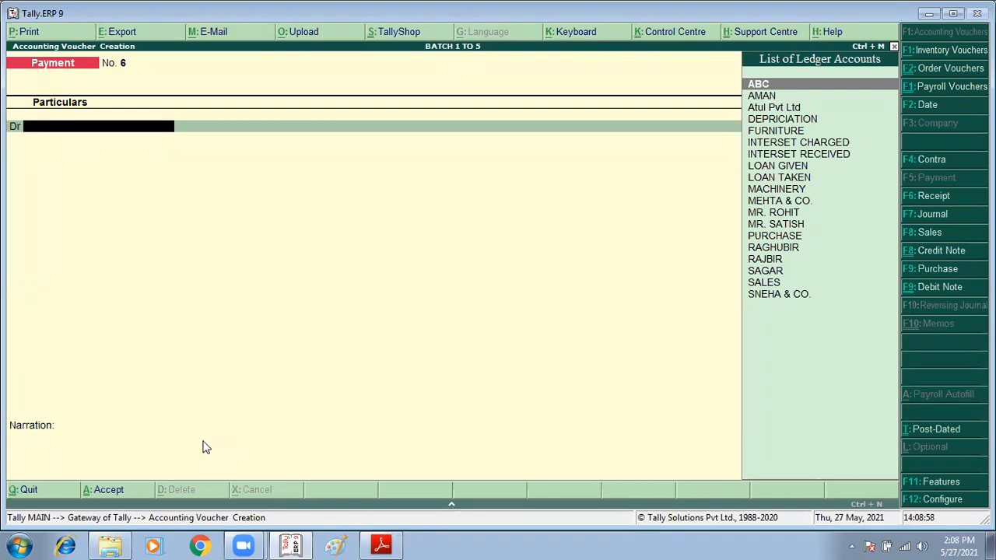
{"action": "key", "text": "Escape"}
{"action": "key", "text": "Escape"}
{"action": "key", "text": "n"}
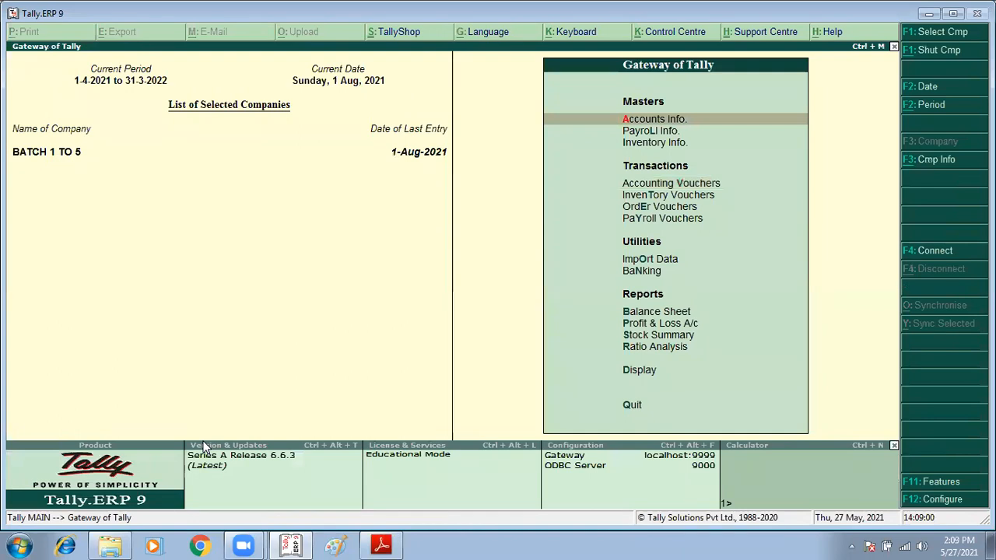
Step: Create a single cost category named Salary, allocating revenue items but not non-revenue items, and leave the creation form
{"action": "key", "text": "Return"}
{"action": "key", "text": "Down"}
{"action": "key", "text": "Down"}
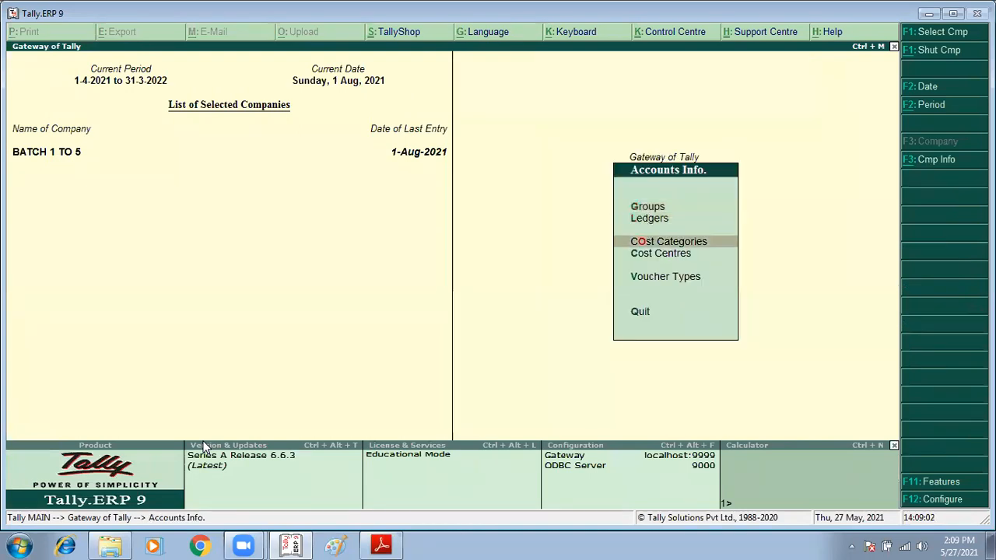
{"action": "key", "text": "Return"}
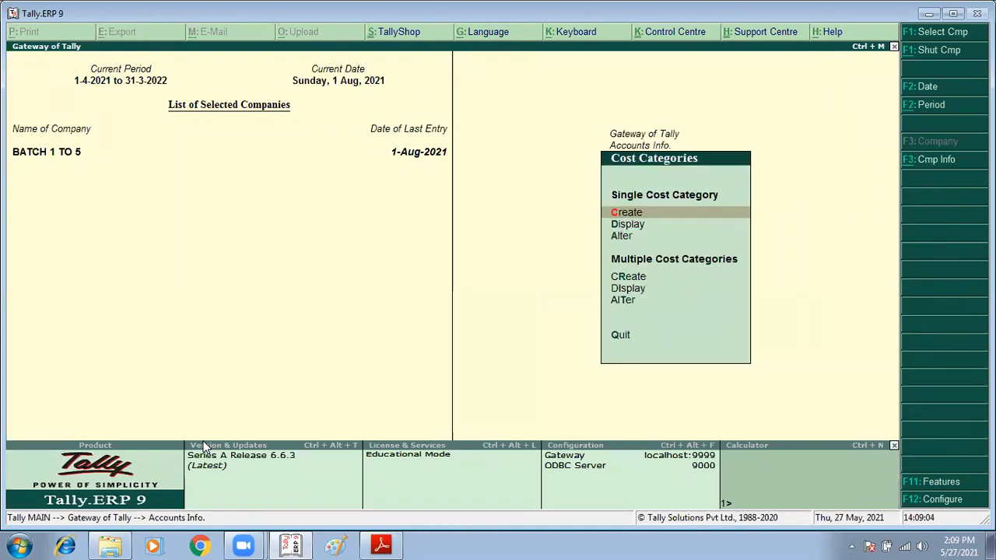
{"action": "key", "text": "Return"}
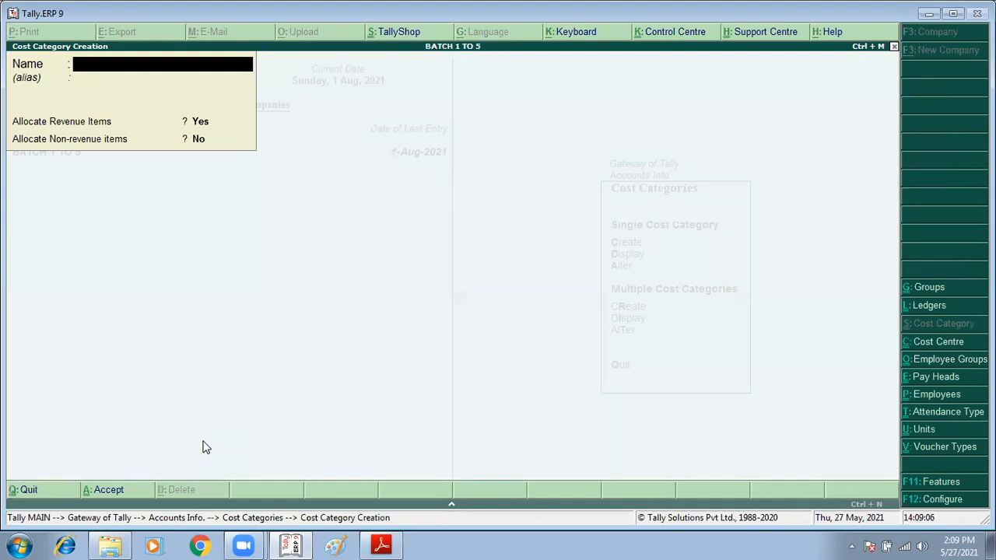
{"action": "key", "text": "alt+Tab"}
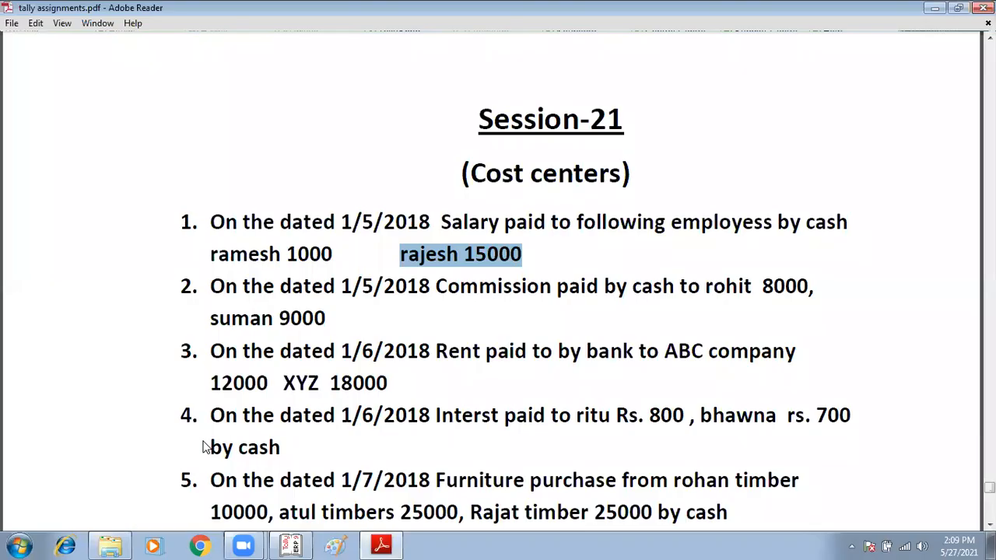
{"action": "key", "text": "alt+Tab"}
{"action": "type", "text": "Sal"}
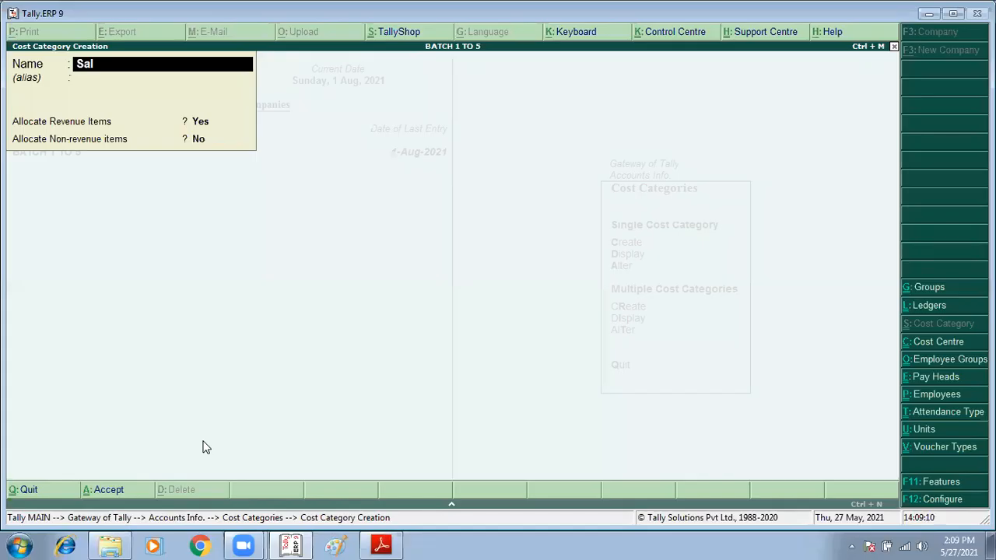
{"action": "type", "text": "ary"}
{"action": "key", "text": "Return"}
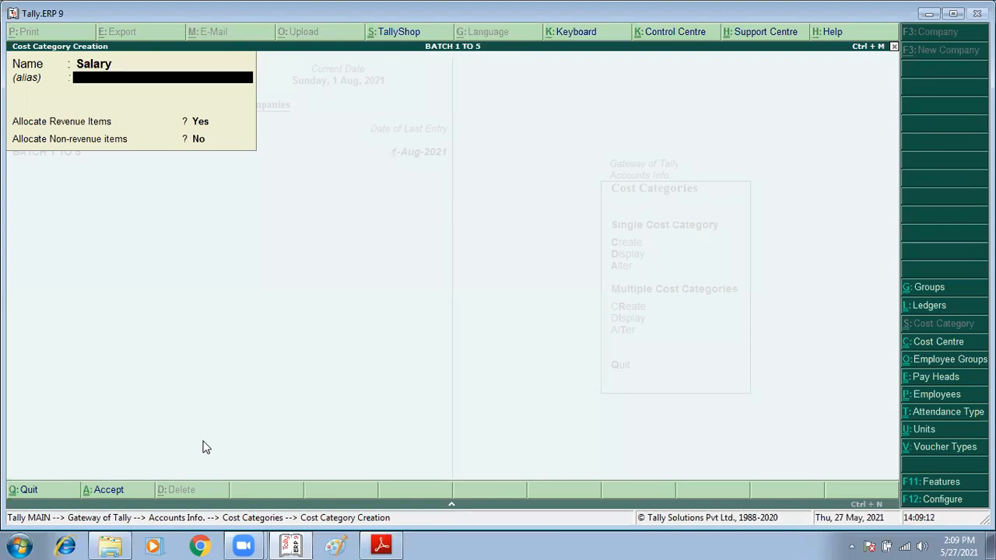
{"action": "key", "text": "Return"}
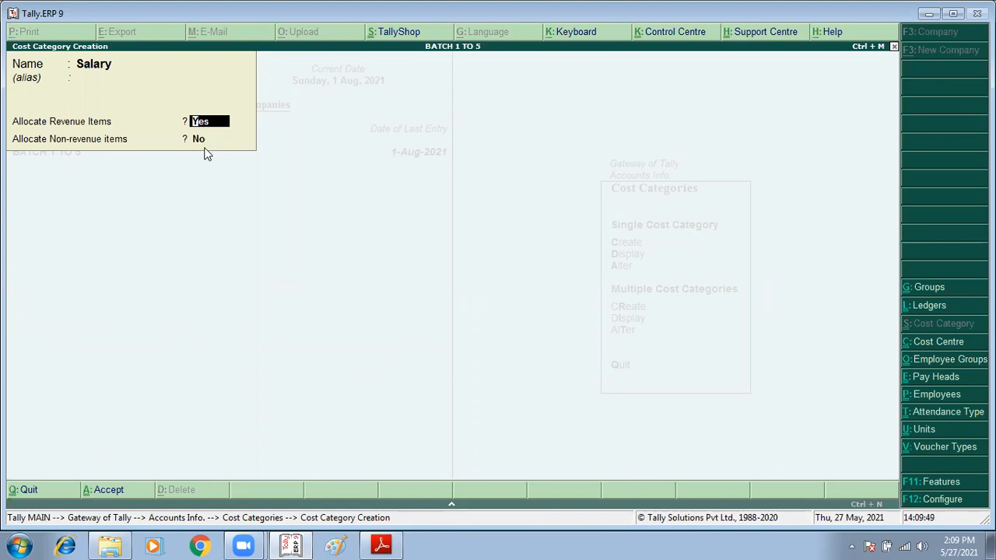
{"action": "key", "text": "Return"}
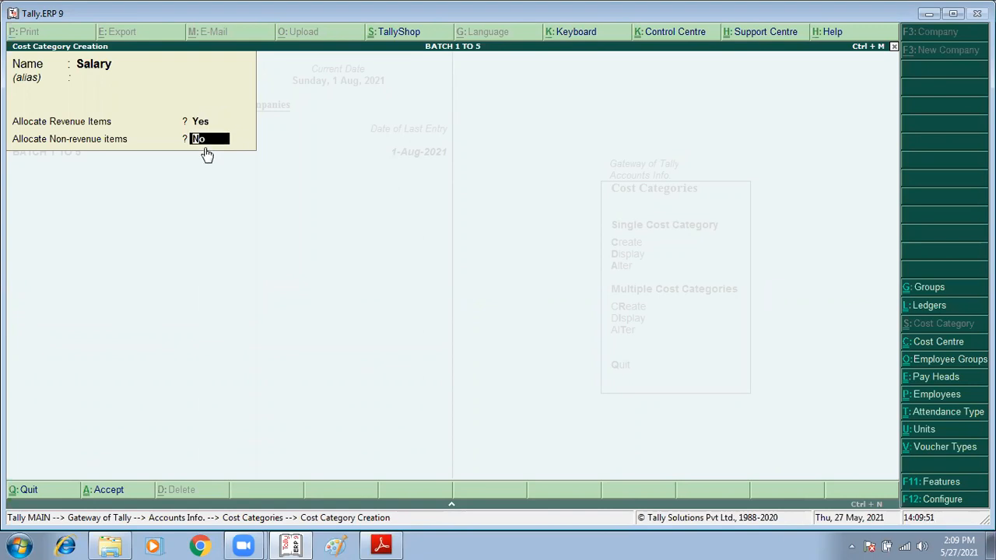
{"action": "key", "text": "Return"}
{"action": "left_click", "coordinate": [200, 145]}
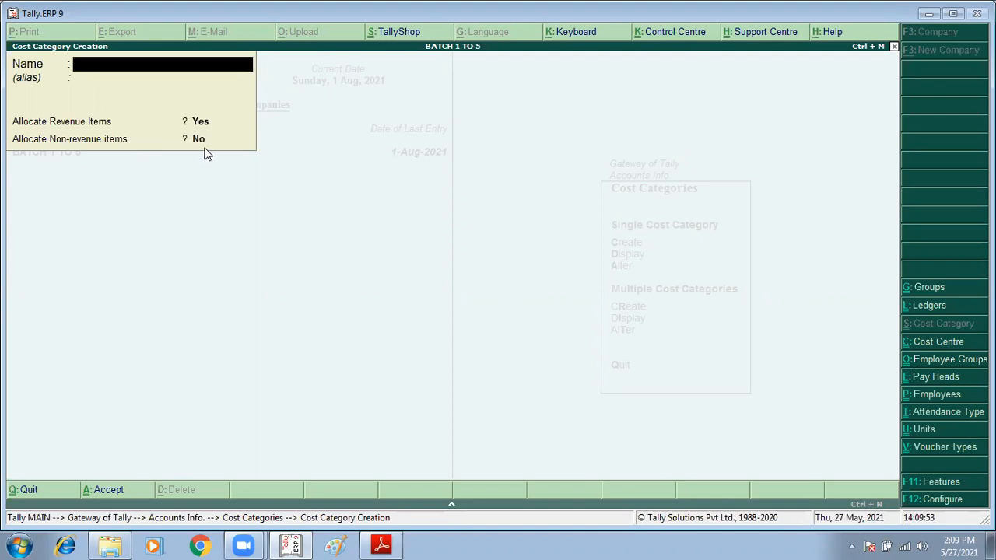
{"action": "key", "text": "Escape"}
{"action": "key", "text": "Return"}
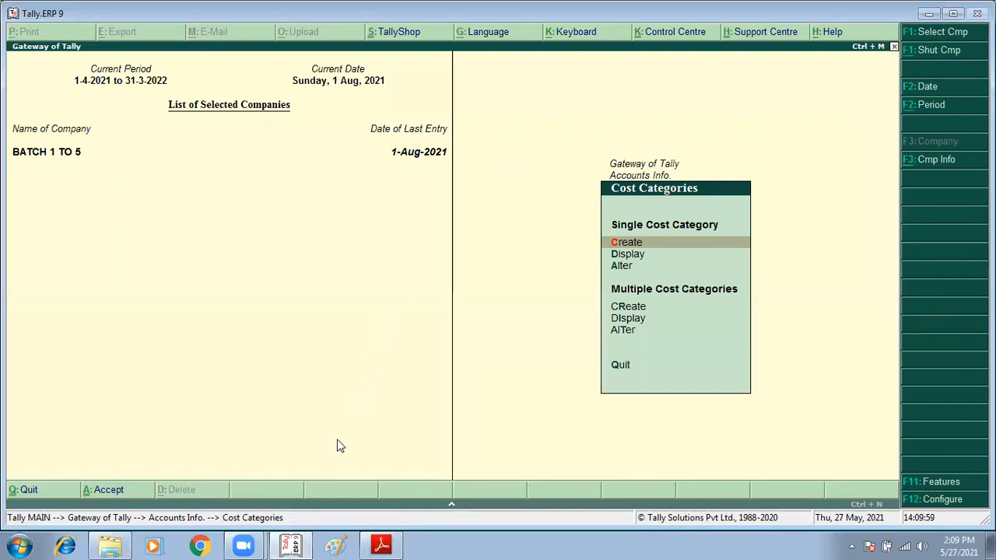
Step: Switch to Paint, paste the captured screenshot and save it as a PNG file named 4
{"action": "left_click", "coordinate": [336, 545]}
{"action": "key", "text": "ctrl+v"}
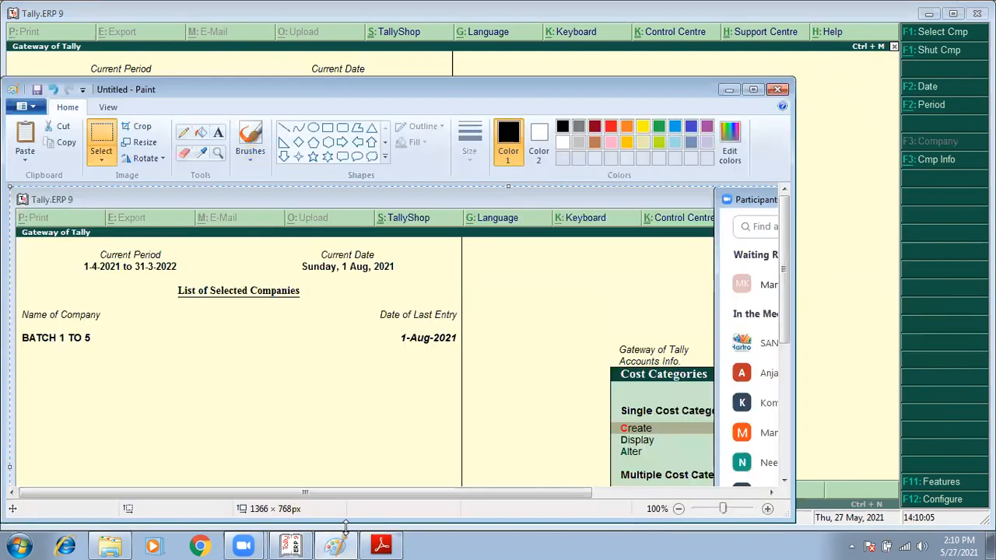
{"action": "key", "text": "ctrl+s"}
{"action": "type", "text": "3"}
{"action": "key", "text": "BackSpace"}
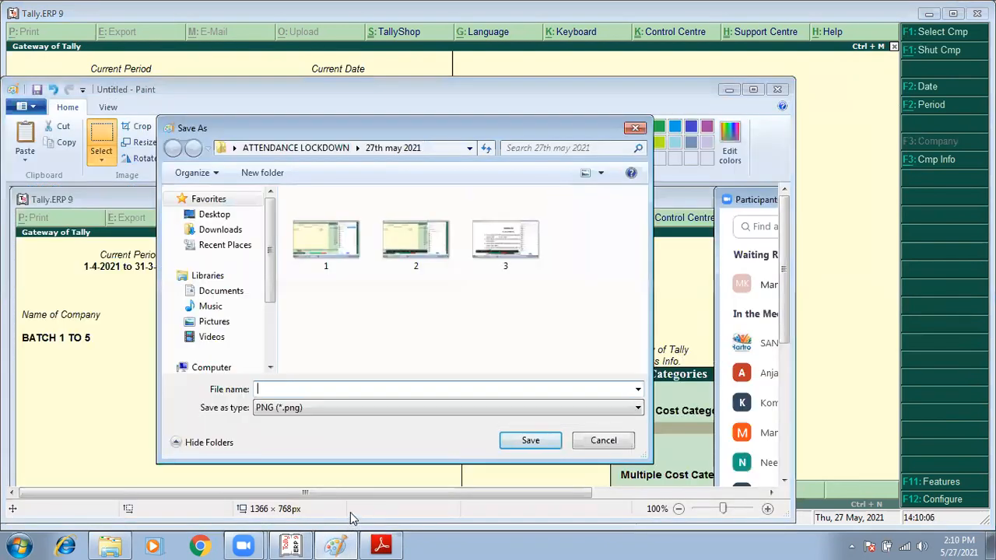
{"action": "type", "text": "4"}
{"action": "key", "text": "Return"}
{"action": "left_click", "coordinate": [481, 8]}
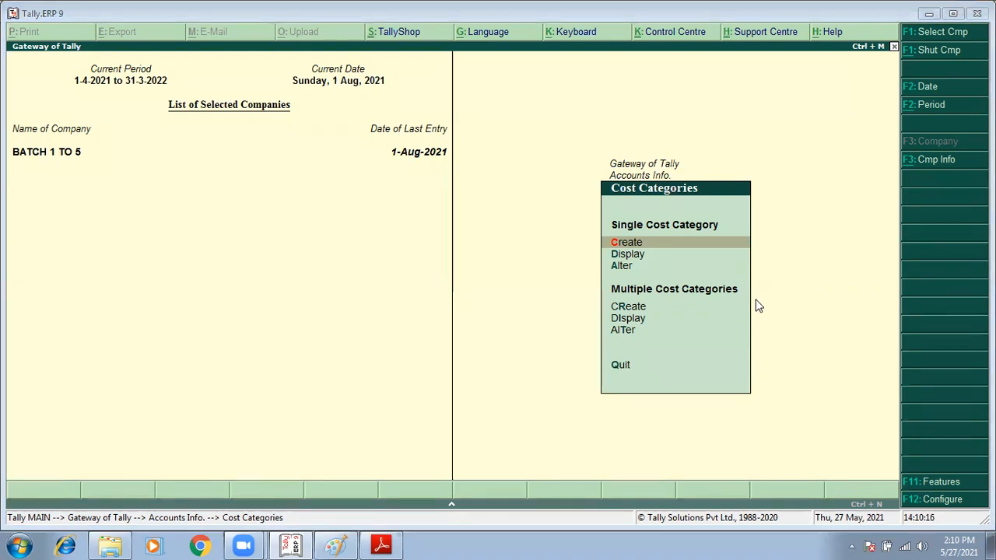
Step: Start a new single cost centre in the accounts masters and assign it to the Salary category
{"action": "key", "text": "Escape"}
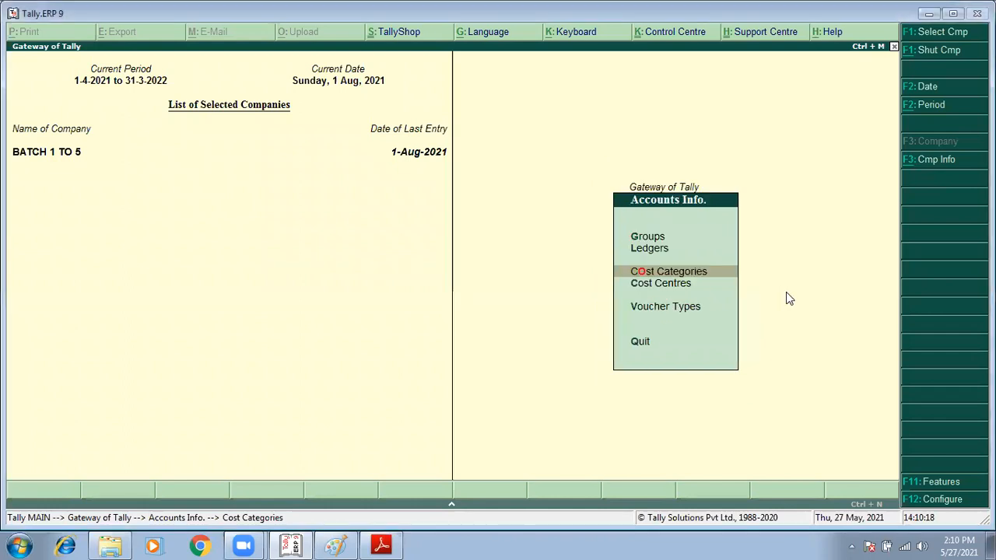
{"action": "key", "text": "Down"}
{"action": "key", "text": "Return"}
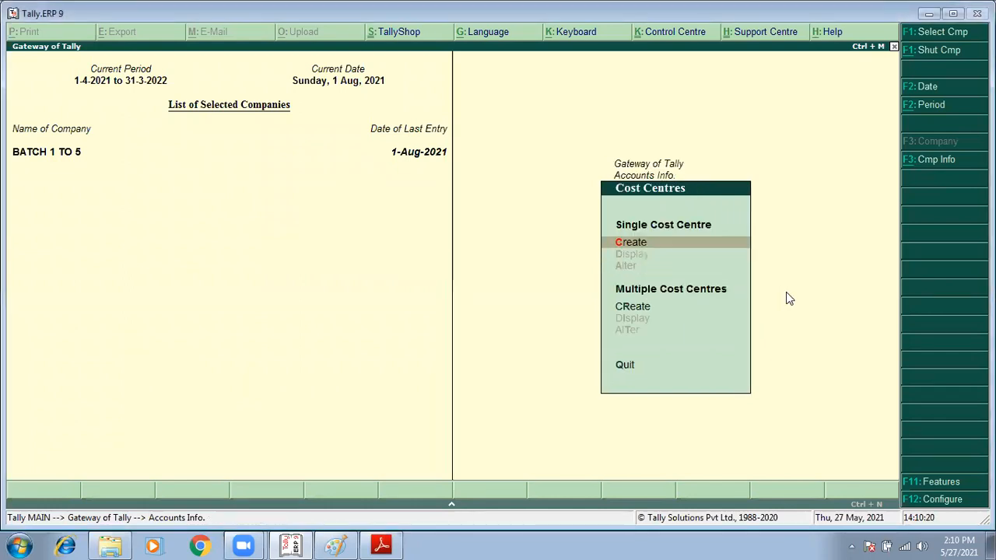
{"action": "key", "text": "Return"}
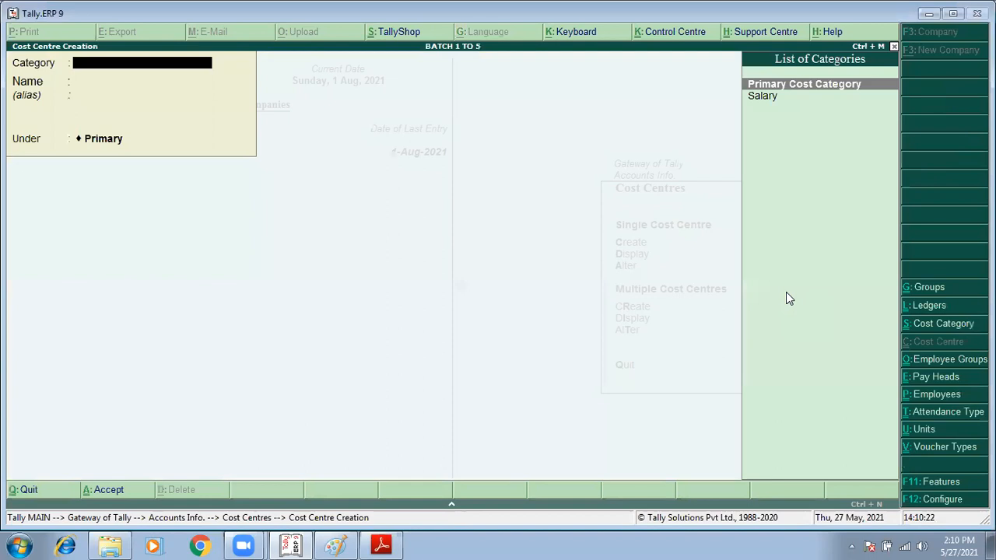
{"action": "key", "text": "Down"}
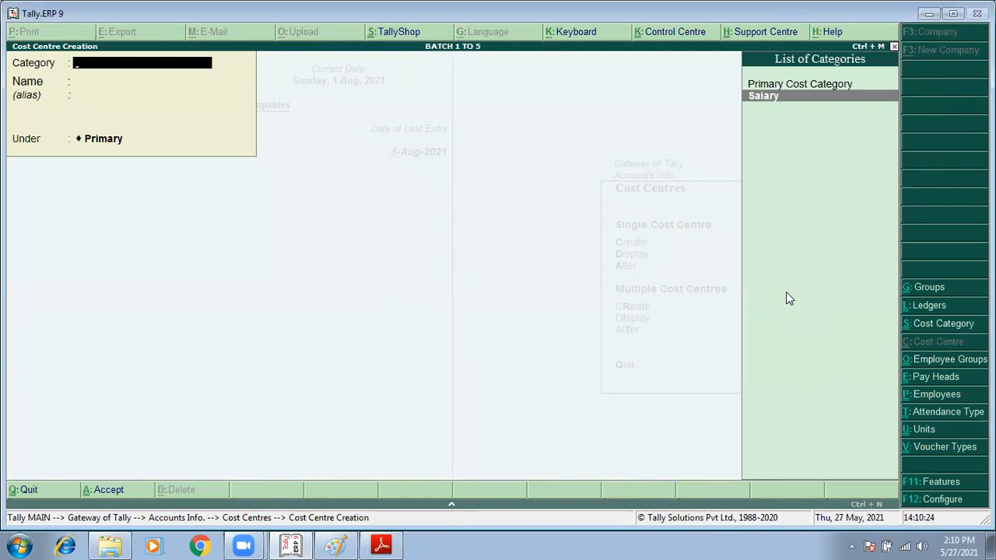
{"action": "key", "text": "Return"}
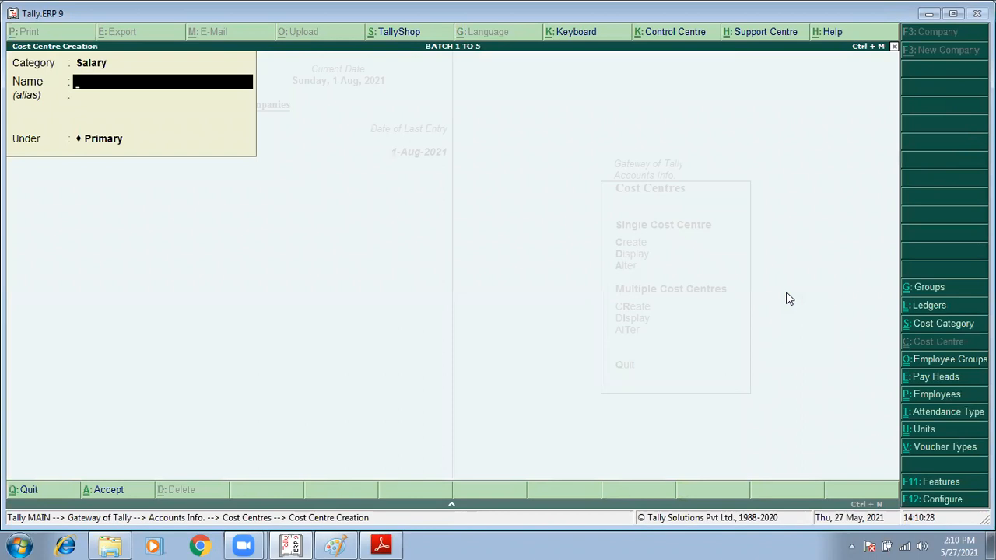
Step: Close Paint and check the employees and salary amounts in item 1 of the tally assignments PDF
{"action": "key", "text": "alt+Tab"}
{"action": "left_click", "coordinate": [777, 88]}
{"action": "key", "text": "alt+Tab"}
{"action": "key", "text": "Tab"}
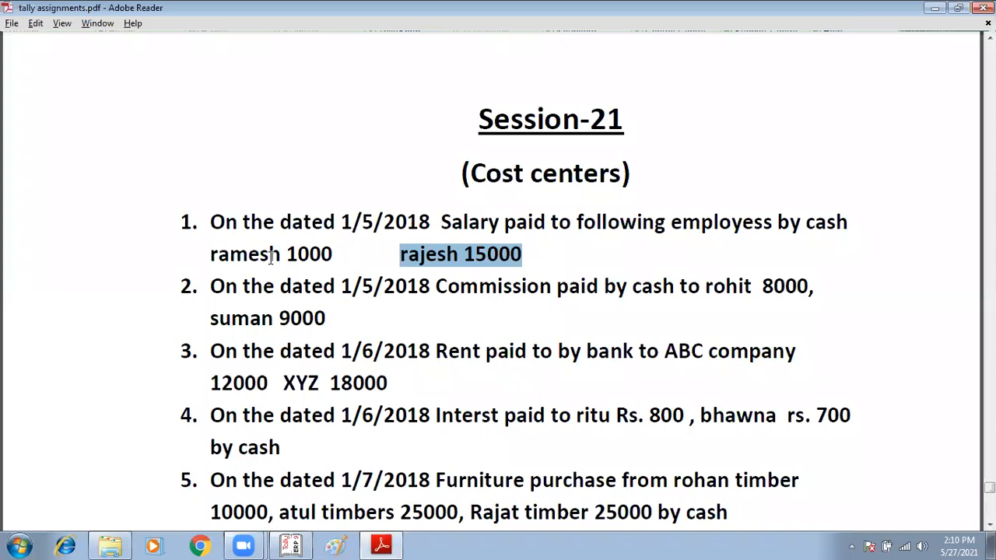
{"action": "double_click", "coordinate": [336, 255]}
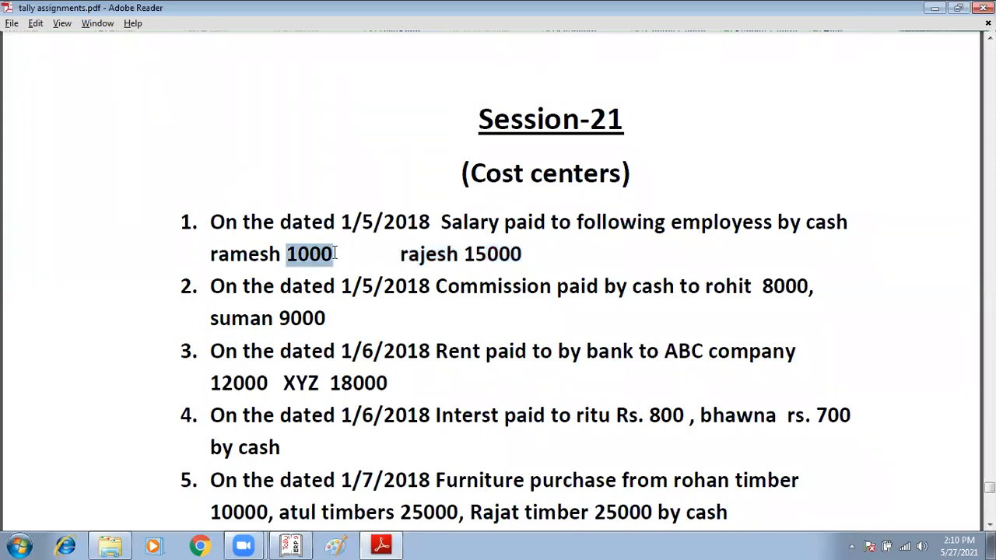
{"action": "double_click", "coordinate": [477, 263]}
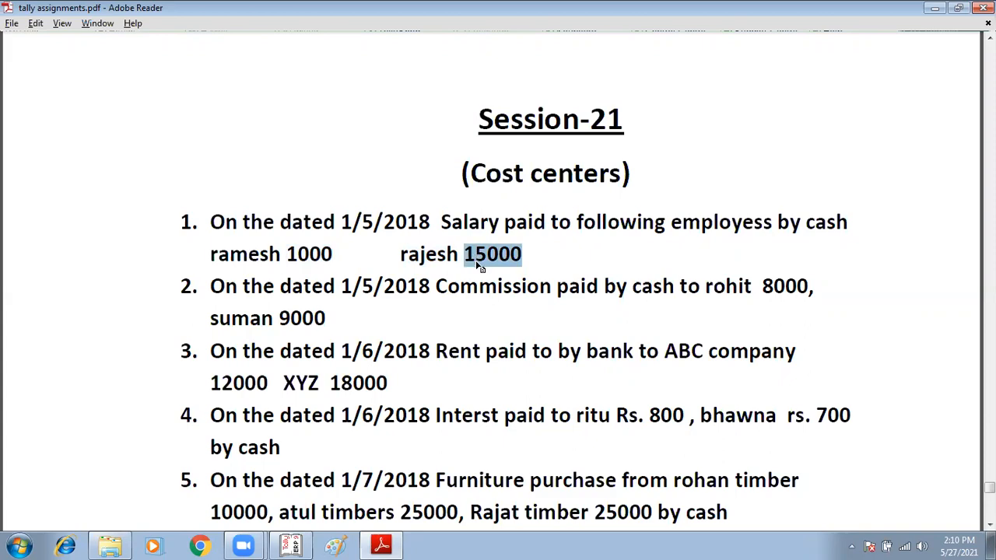
{"action": "key", "text": "alt+Tab"}
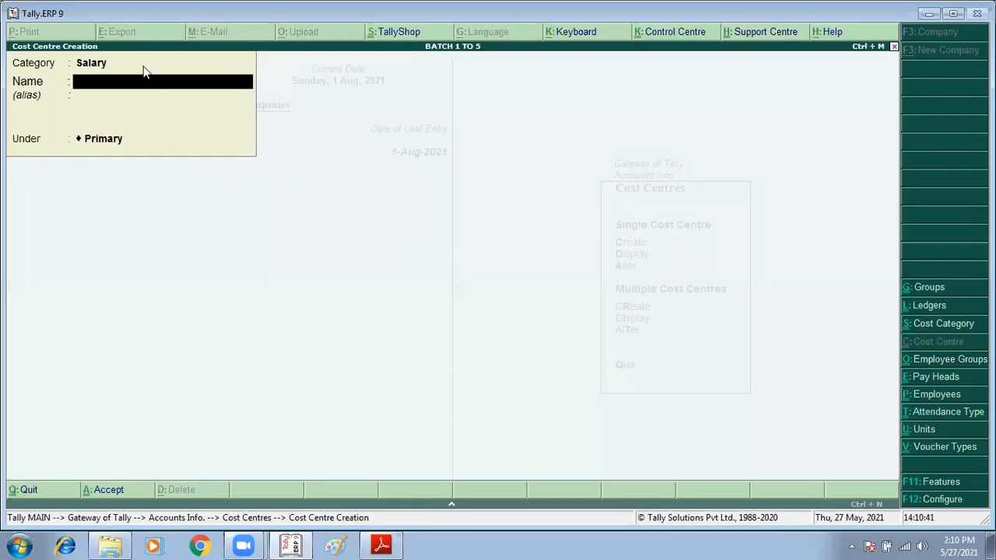
Step: Restart single cost centre creation and create a primary cost centre in the Salary category for the first employee in item 1
{"action": "key", "text": "Escape"}
{"action": "key", "text": "y"}
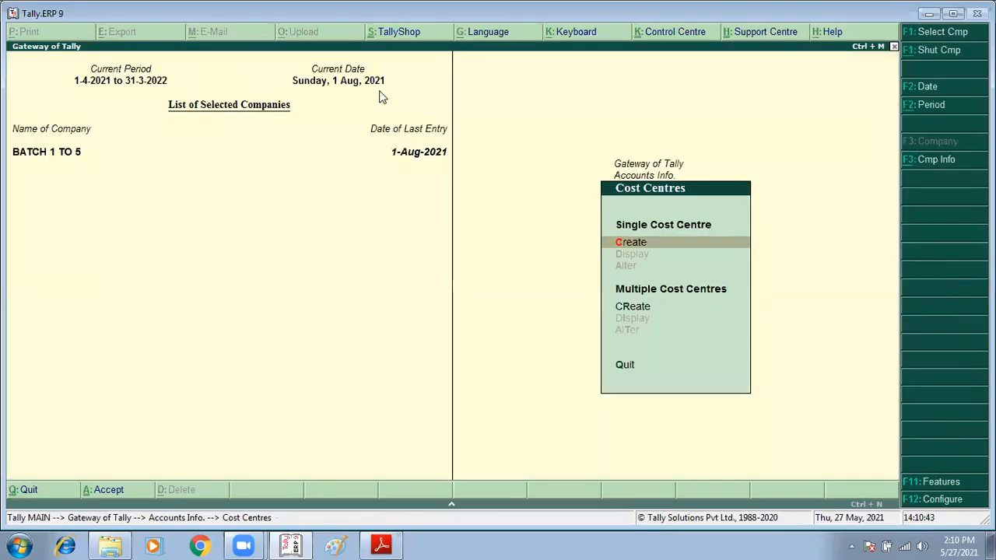
{"action": "key", "text": "Return"}
{"action": "key", "text": "Down"}
{"action": "key", "text": "Return"}
{"action": "type", "text": "Ram"}
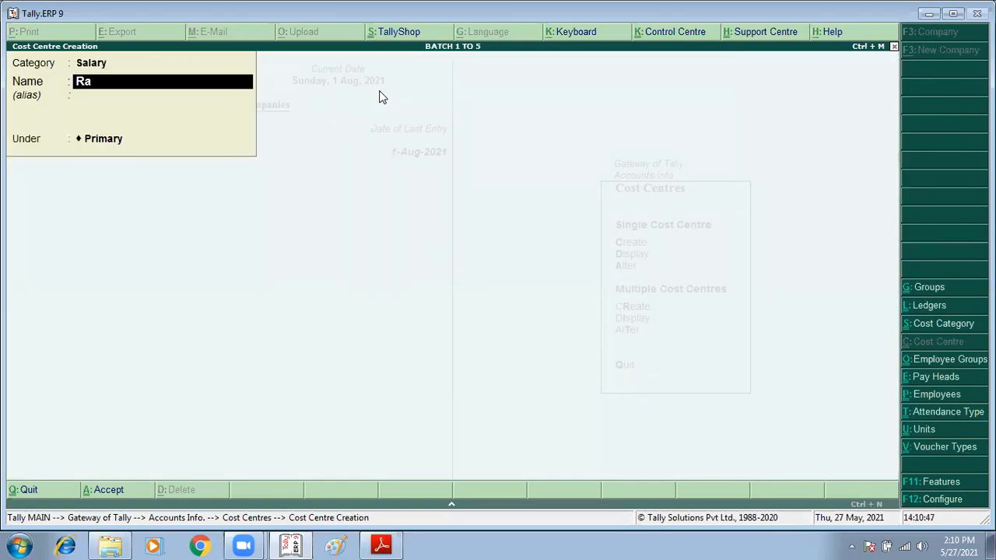
{"action": "key", "text": "BackSpace"}
{"action": "type", "text": "mesh"}
{"action": "key", "text": "Return"}
{"action": "key", "text": "Return"}
{"action": "key", "text": "Return"}
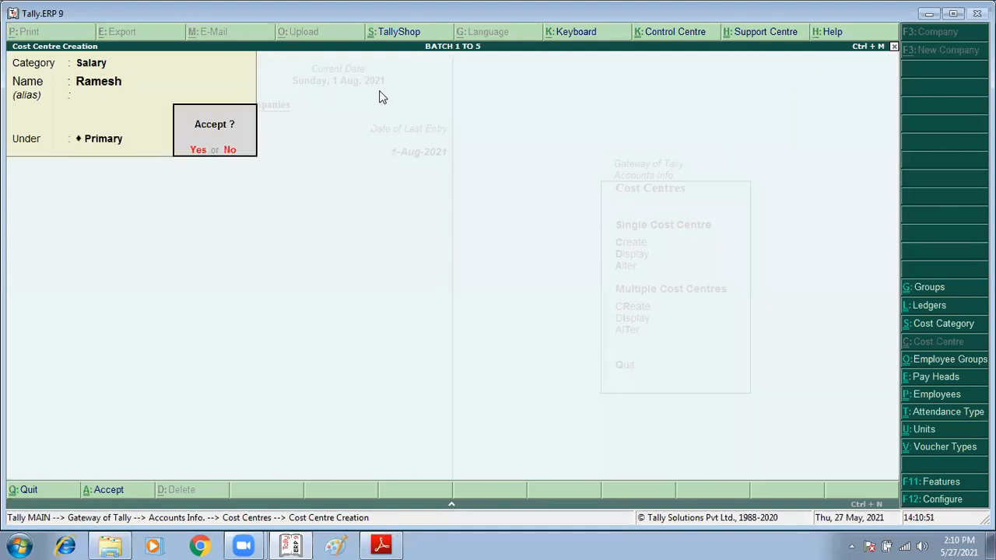
Step: Create a second primary cost centre in the Salary category for the other employee in item 1, and leave cost centre creation
{"action": "type", "text": "nRajesh"}
{"action": "key", "text": "Return"}
{"action": "key", "text": "Return"}
{"action": "key", "text": "Return"}
{"action": "key", "text": "y"}
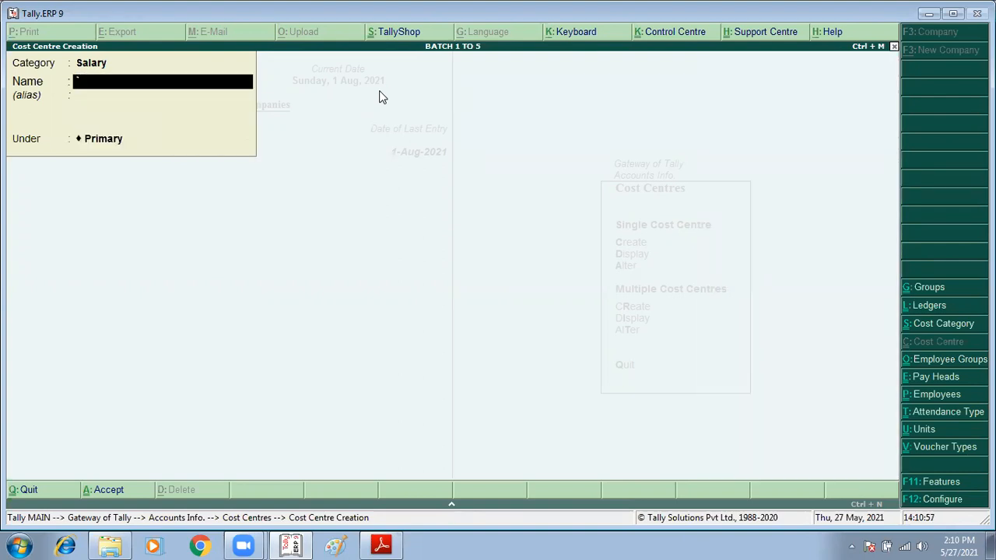
{"action": "key", "text": "Escape"}
Step: Leave the accounts masters and start a new payment voucher among the accounting vouchers
{"action": "key", "text": "Escape"}
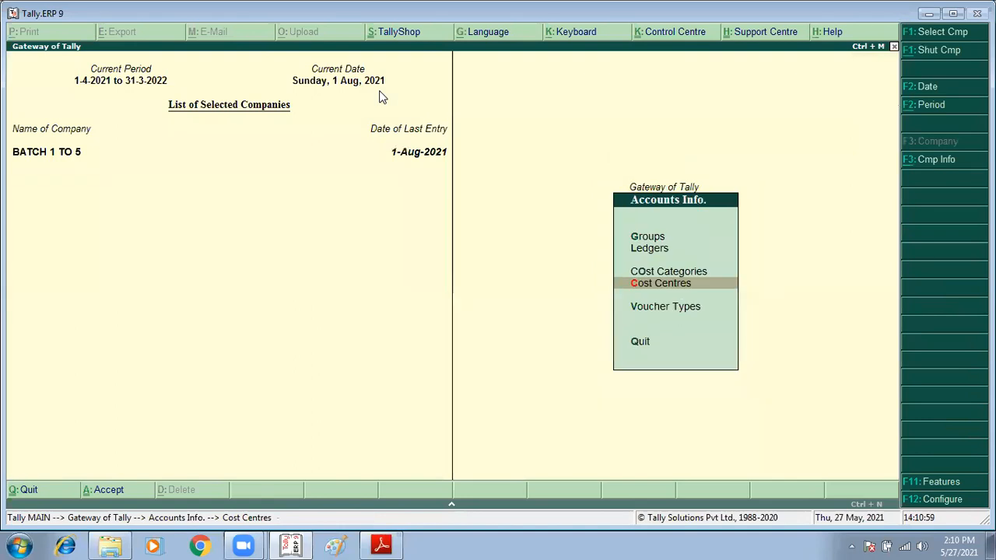
{"action": "key", "text": "Escape"}
{"action": "key", "text": "Down"}
{"action": "key", "text": "Down"}
{"action": "key", "text": "Down"}
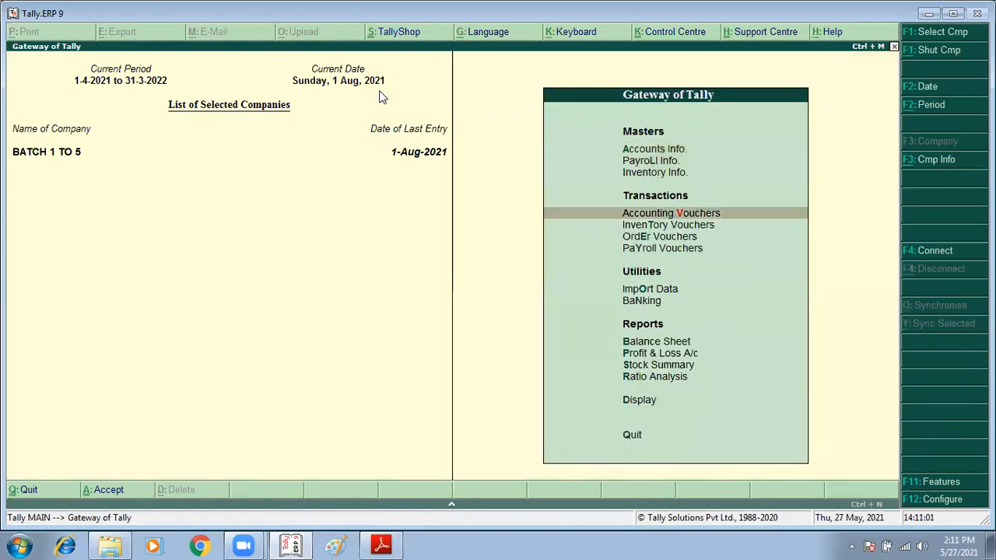
{"action": "key", "text": "Return"}
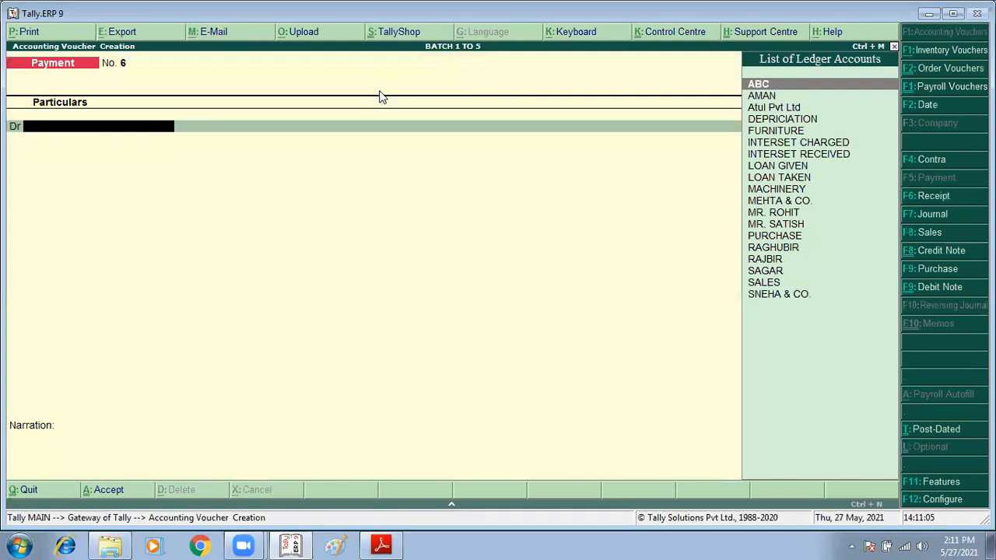
Step: Create a Salary ledger under Indirect Expenses from the voucher's debit line, with cost centres applicable, and use it as the debit account
{"action": "type", "text": "Sa"}
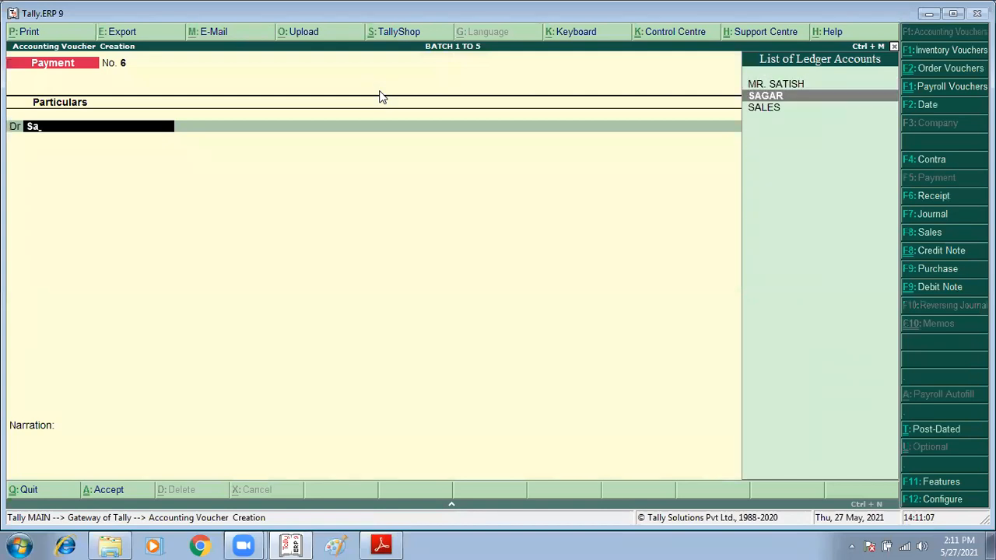
{"action": "key", "text": "alt+c"}
{"action": "type", "text": "lary"}
{"action": "key", "text": "Return"}
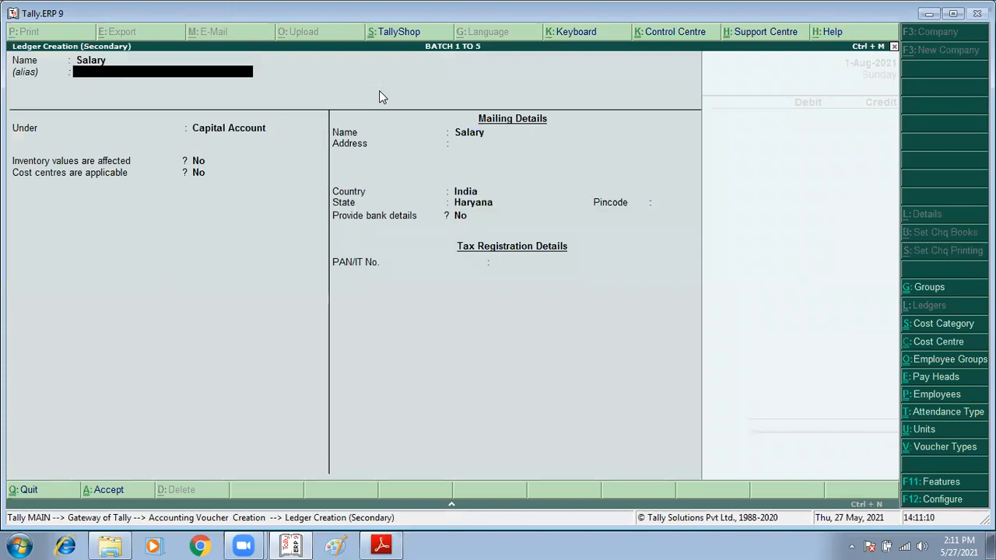
{"action": "key", "text": "Return"}
{"action": "type", "text": "Ind"}
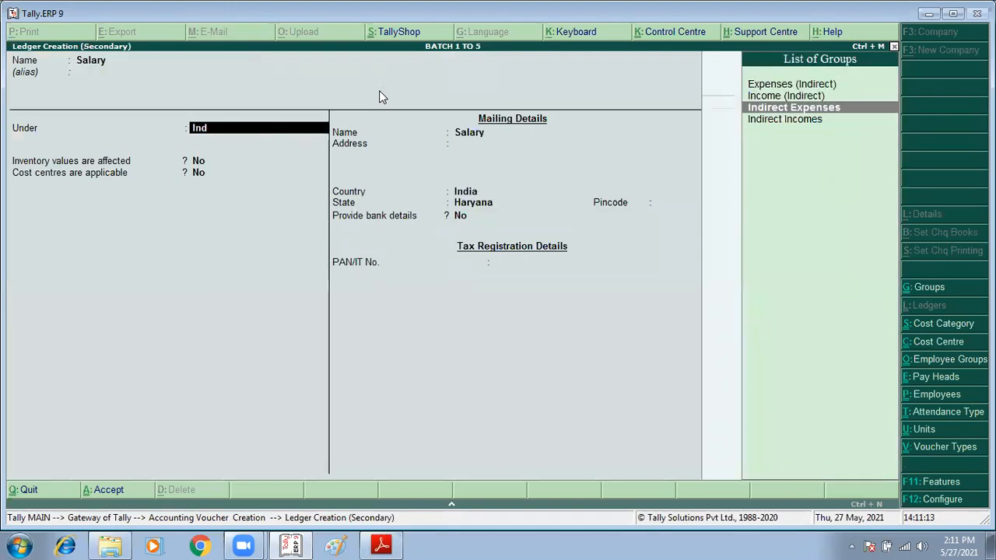
{"action": "key", "text": "Return"}
{"action": "key", "text": "Return"}
{"action": "key", "text": "Return"}
{"action": "key", "text": "Return"}
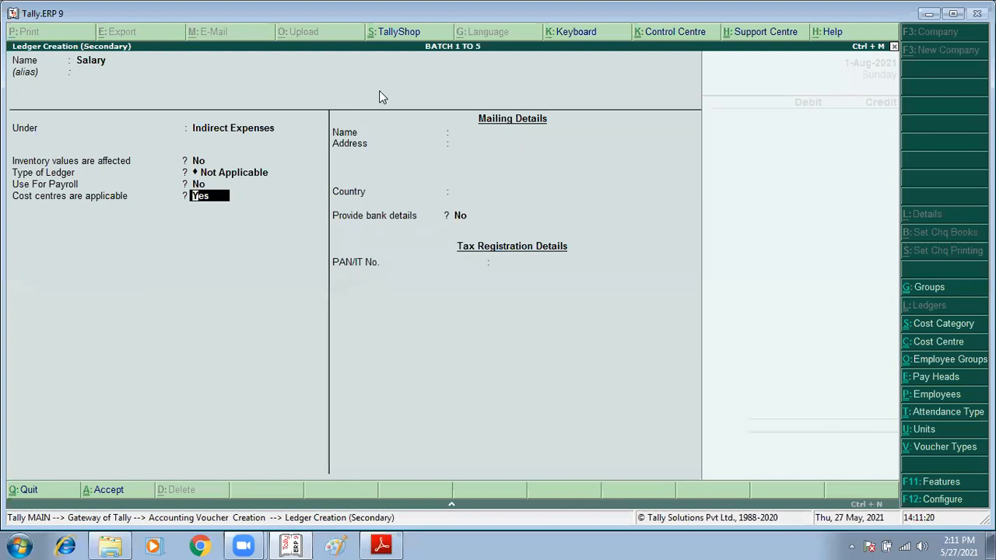
{"action": "key", "text": "ctrl+a"}
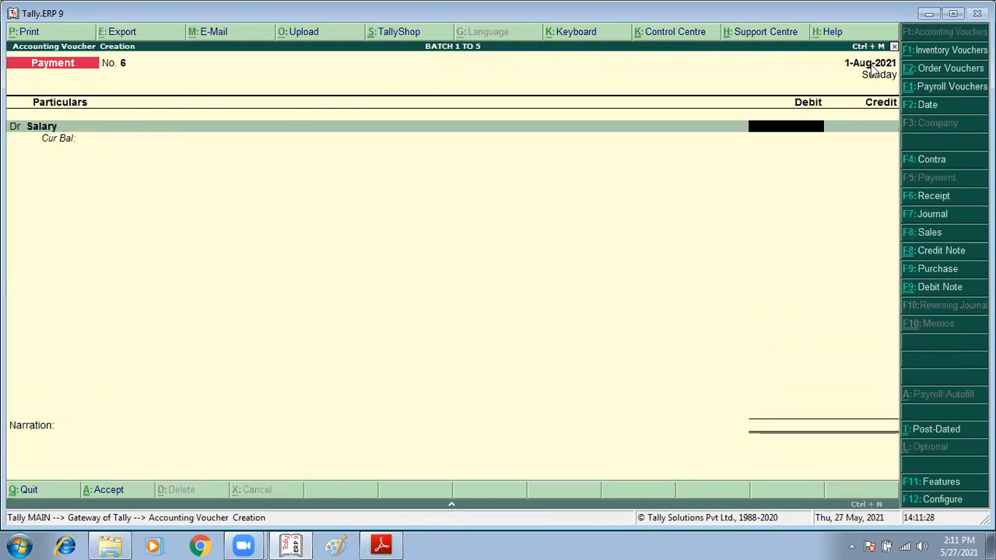
Step: Switch to the tally assignments PDF, check the salary amounts in item 1, and return to the payment voucher in Tally
{"action": "key", "text": "alt+Tab"}
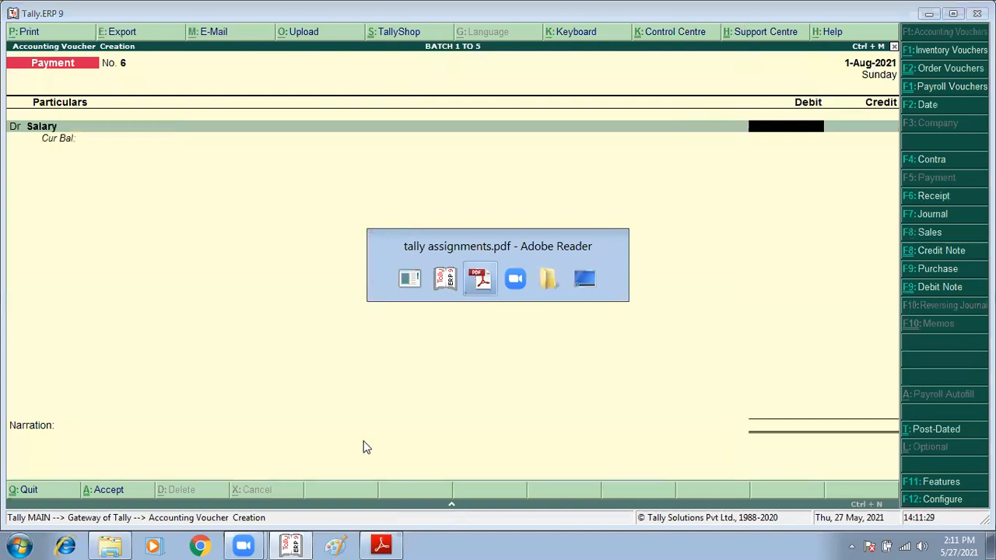
{"action": "left_click", "coordinate": [538, 255]}
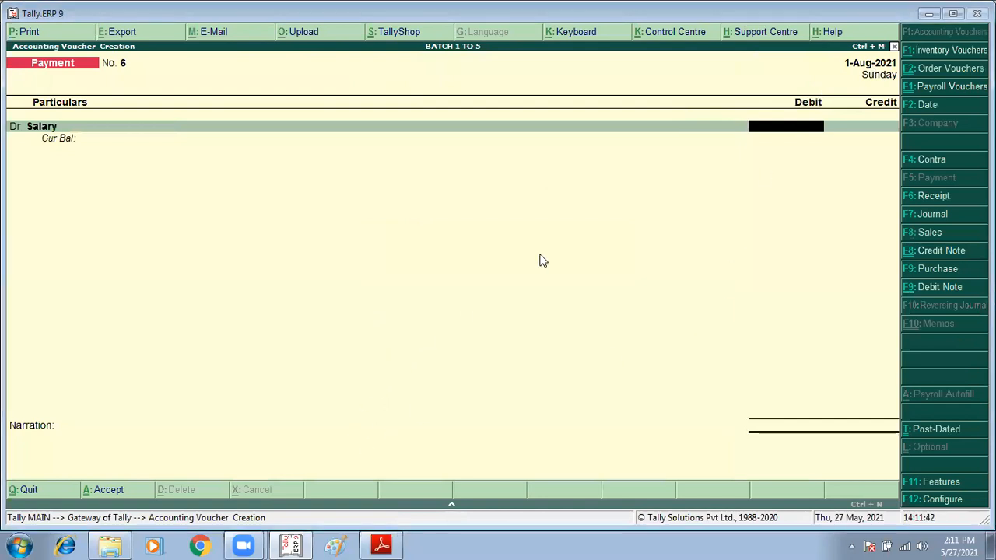
{"action": "key", "text": "alt+Tab"}
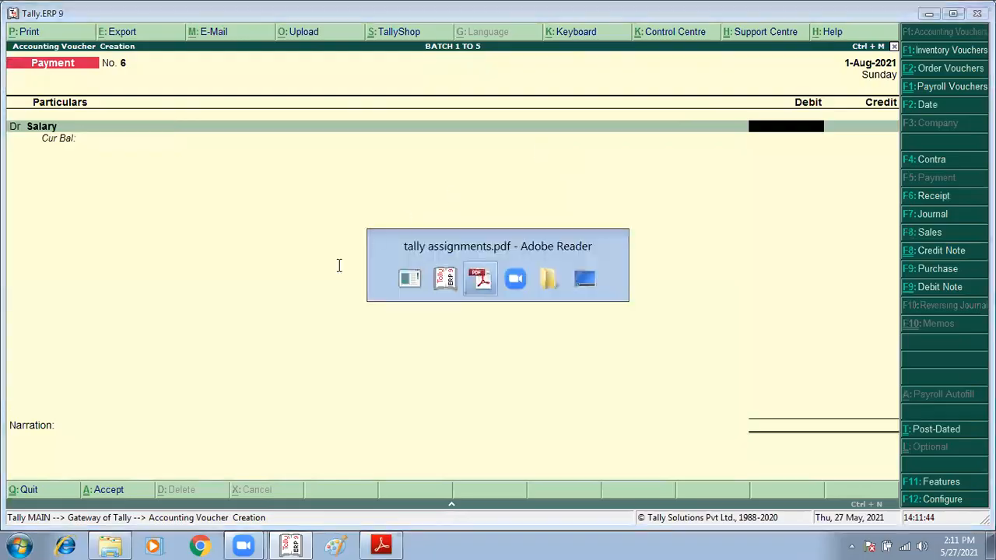
{"action": "left_click", "coordinate": [345, 264]}
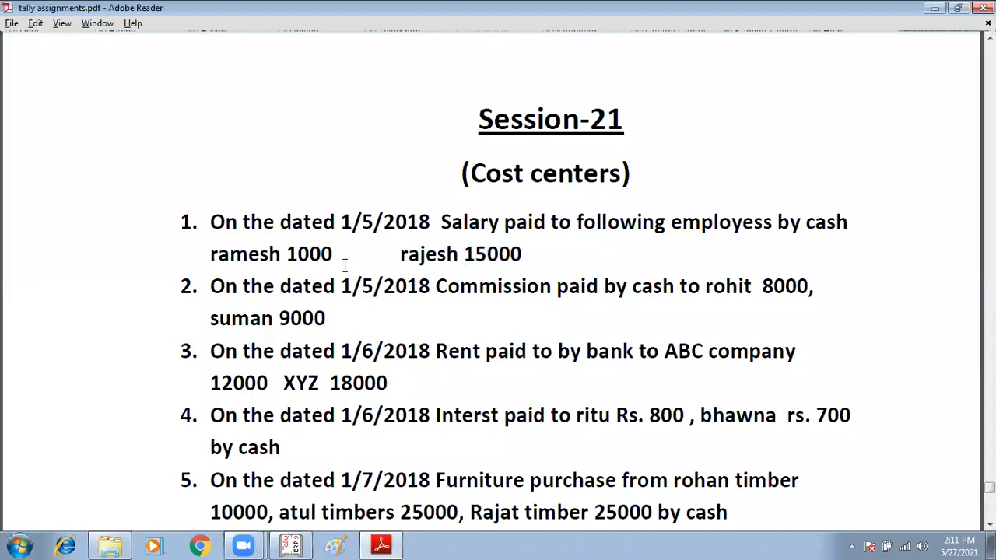
{"action": "double_click", "coordinate": [336, 261]}
{"action": "key", "text": "alt+Tab"}
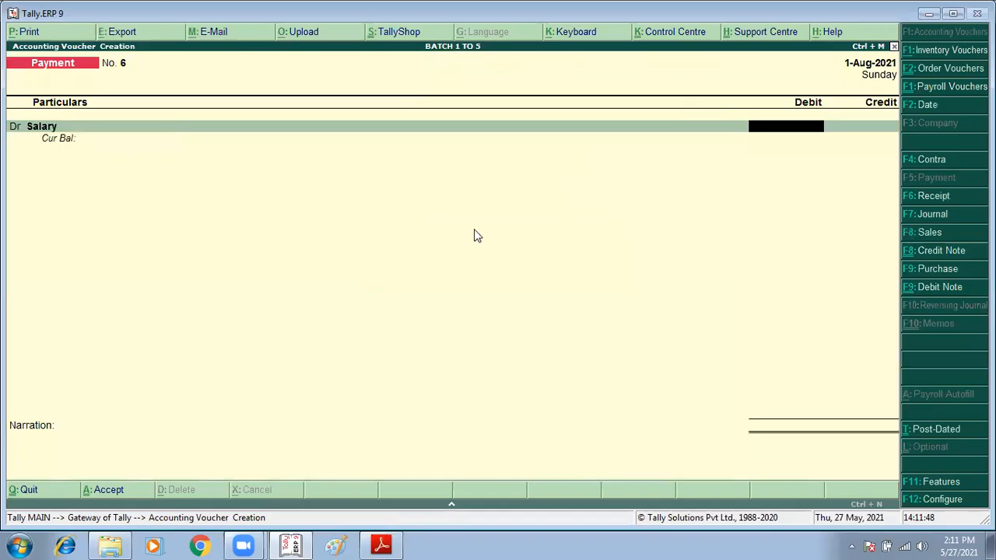
Step: Set the debit amount of the Salary line to 25000
{"action": "type", "text": "1"}
{"action": "type", "text": "25000"}
{"action": "key", "text": "Return"}
Step: Allocate the Salary debit in the Salary category, 10,000 to the first listed cost centre and 15,000 to the second
{"action": "type", "text": "Sa"}
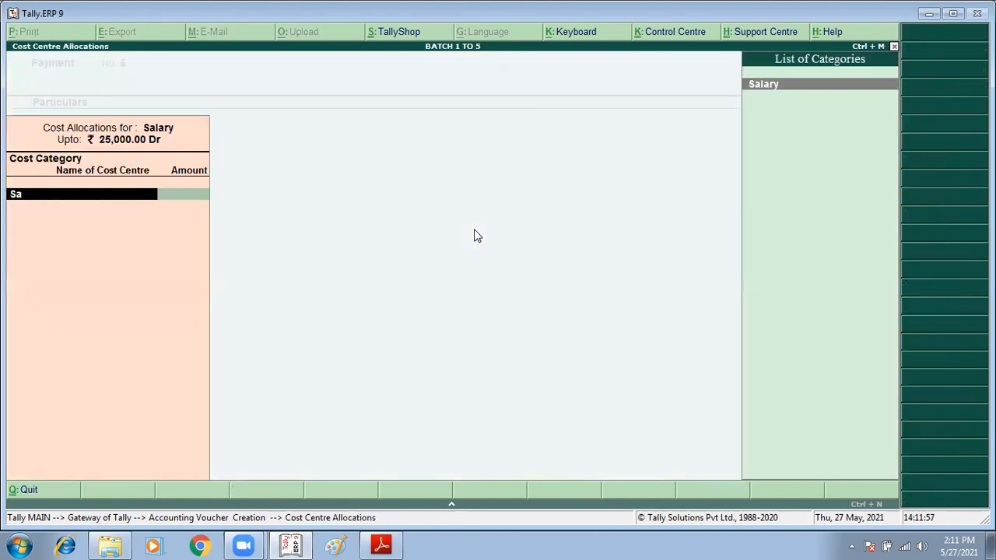
{"action": "key", "text": "Return"}
{"action": "type", "text": "C"}
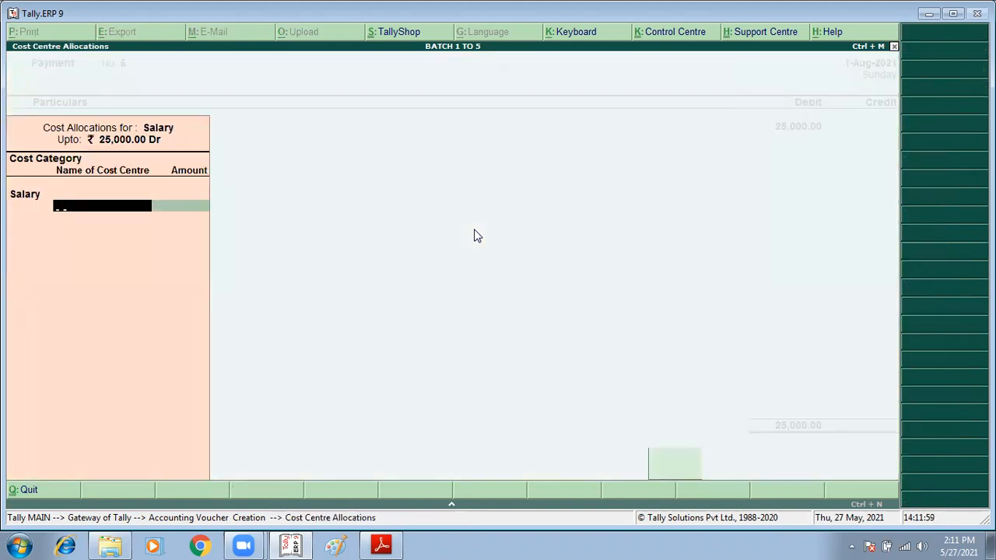
{"action": "key", "text": "Down"}
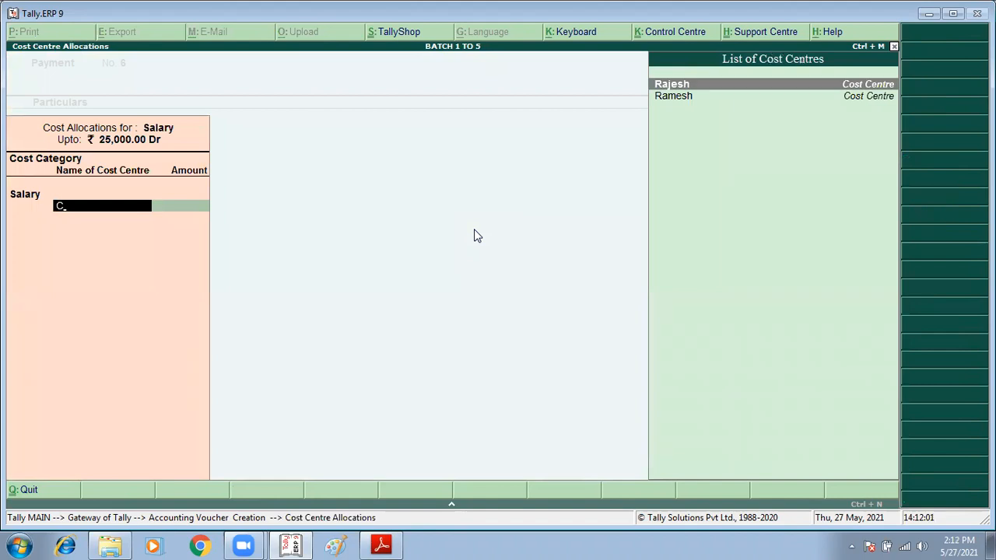
{"action": "key", "text": "Return"}
{"action": "type", "text": "10"}
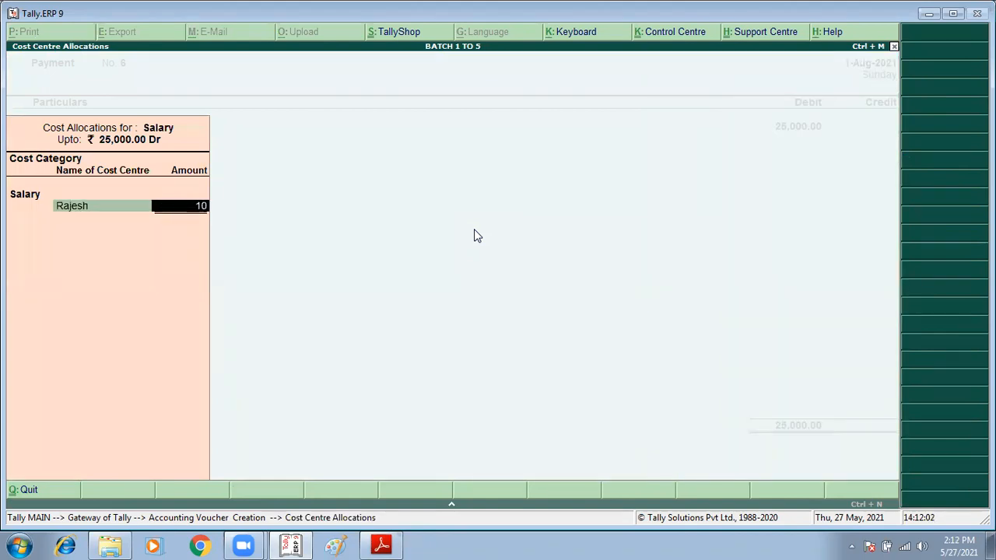
{"action": "type", "text": ",000"}
{"action": "key", "text": "Return"}
{"action": "type", "text": "Ra"}
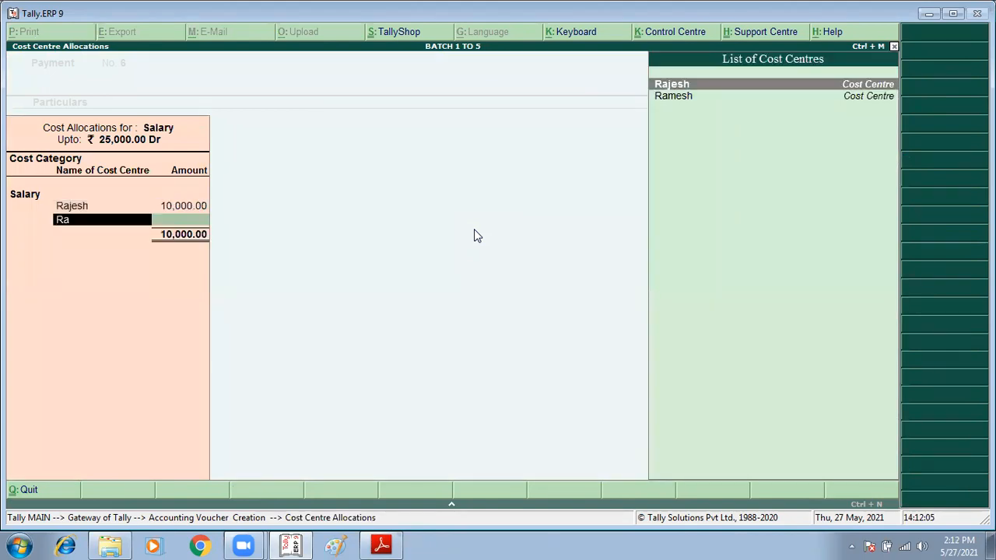
{"action": "key", "text": "Down"}
{"action": "key", "text": "Return"}
{"action": "key", "text": "Return"}
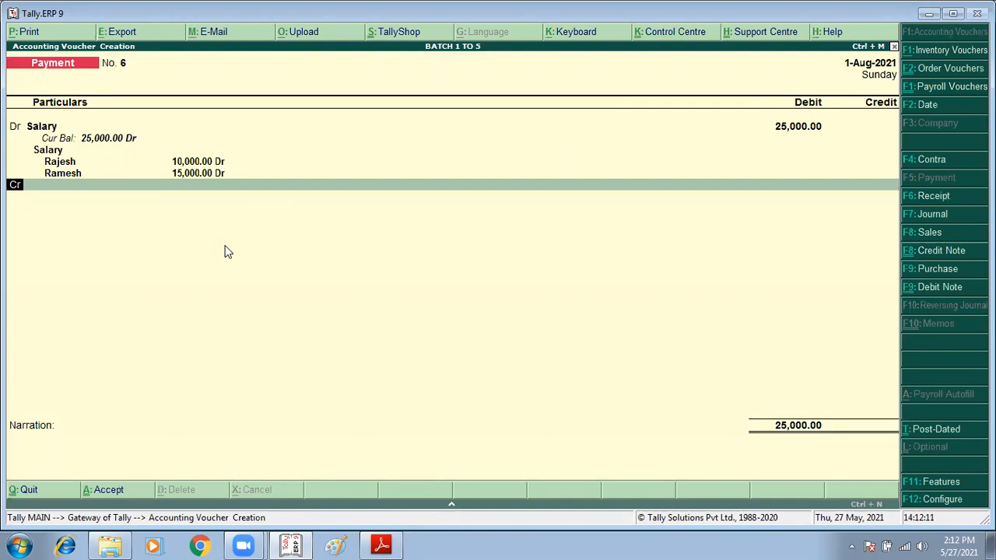
Step: Credit Cash with 25,000, leave the narration empty and save the payment voucher
{"action": "key", "text": "Return"}
{"action": "type", "text": "Cas"}
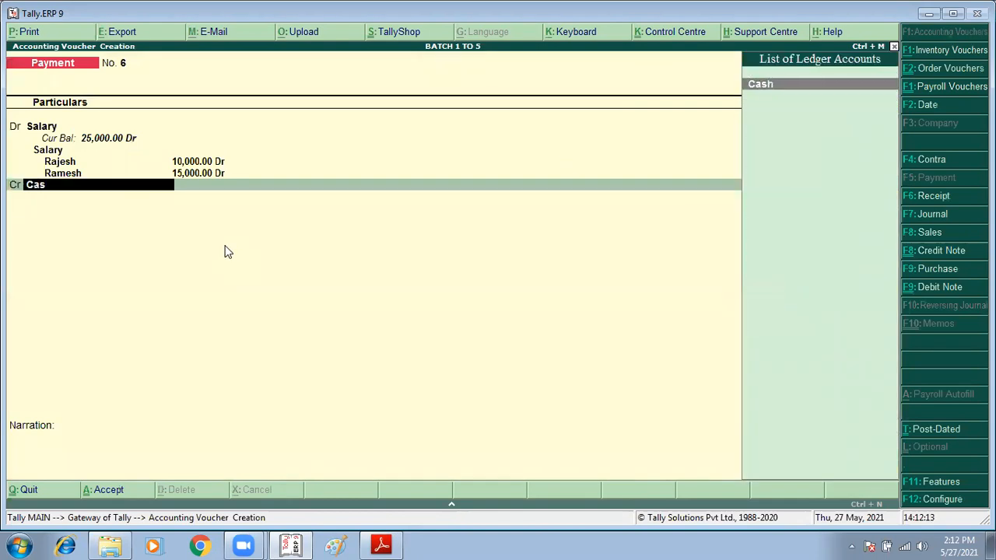
{"action": "key", "text": "Return"}
{"action": "key", "text": "Return"}
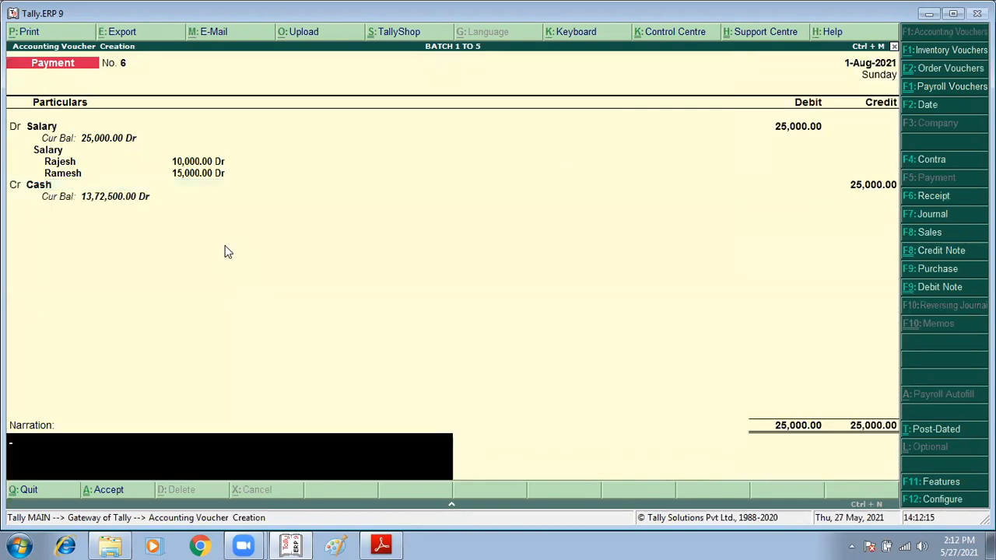
{"action": "key", "text": "Return"}
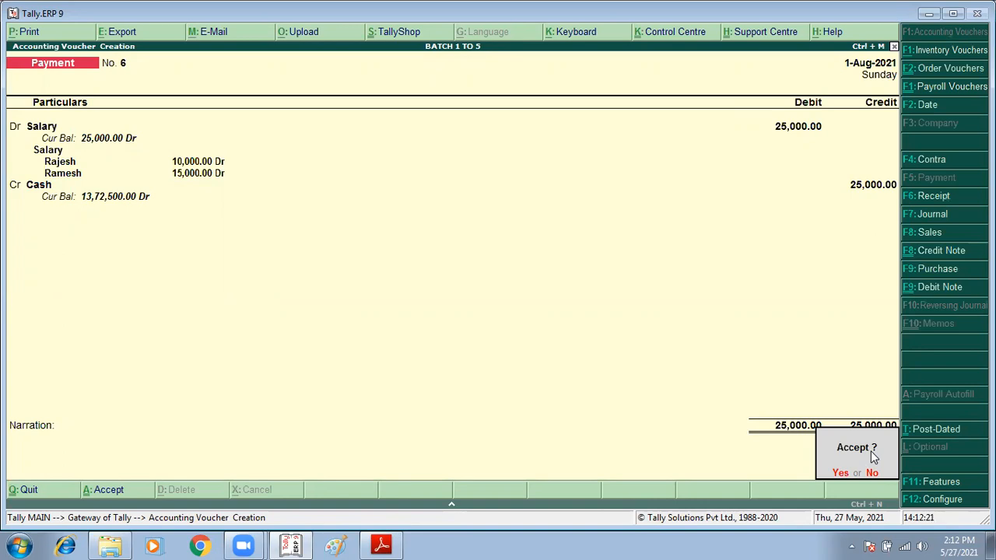
{"action": "key", "text": "Return"}
Step: Switch to the tally assignments PDF and check the commission payments in item 2
{"action": "key", "text": "alt+Tab"}
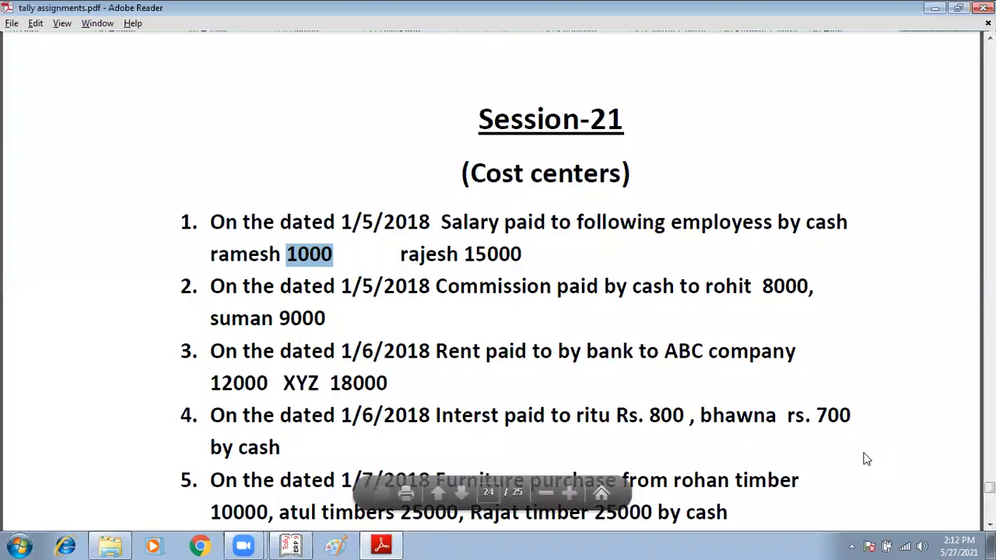
{"action": "left_click", "coordinate": [559, 286]}
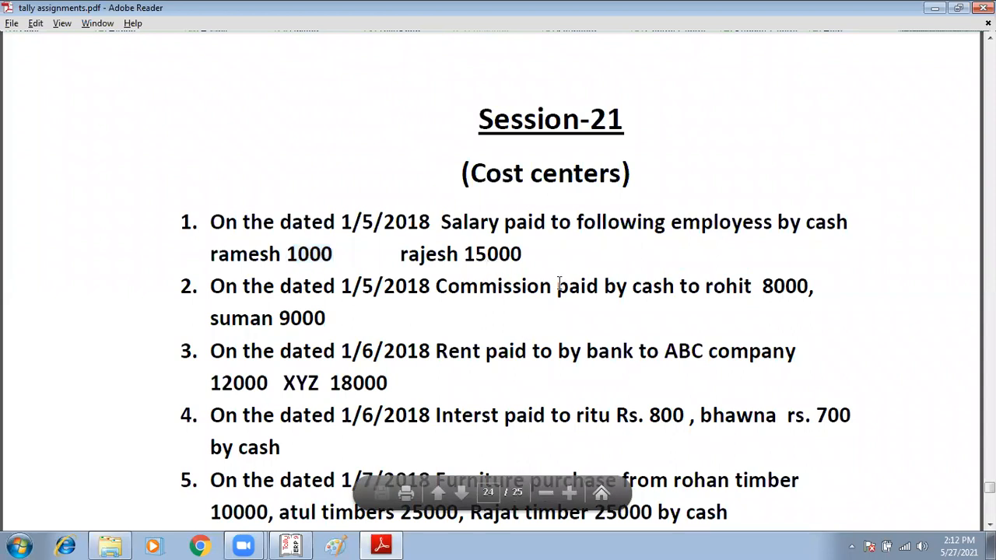
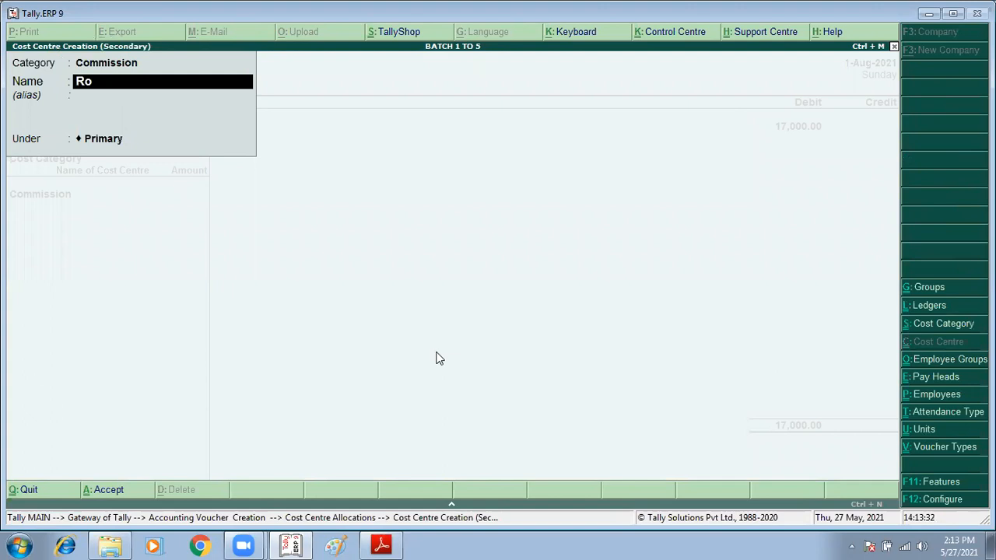
Step: Create a Primary cost centre for the first commission recipient in the Commission category and allocate 8,000 to it
{"action": "key", "text": "Return"}
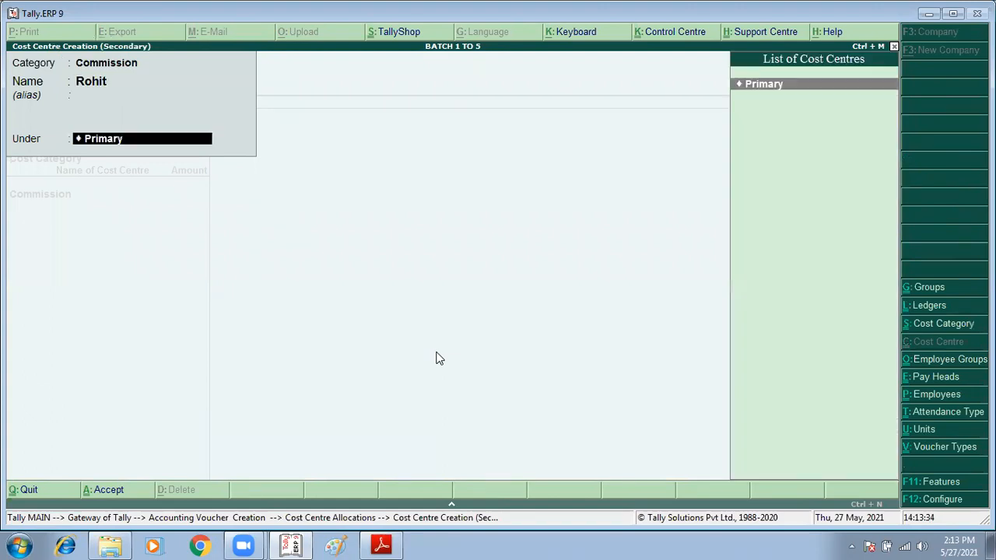
{"action": "key", "text": "Return"}
{"action": "key", "text": "Return"}
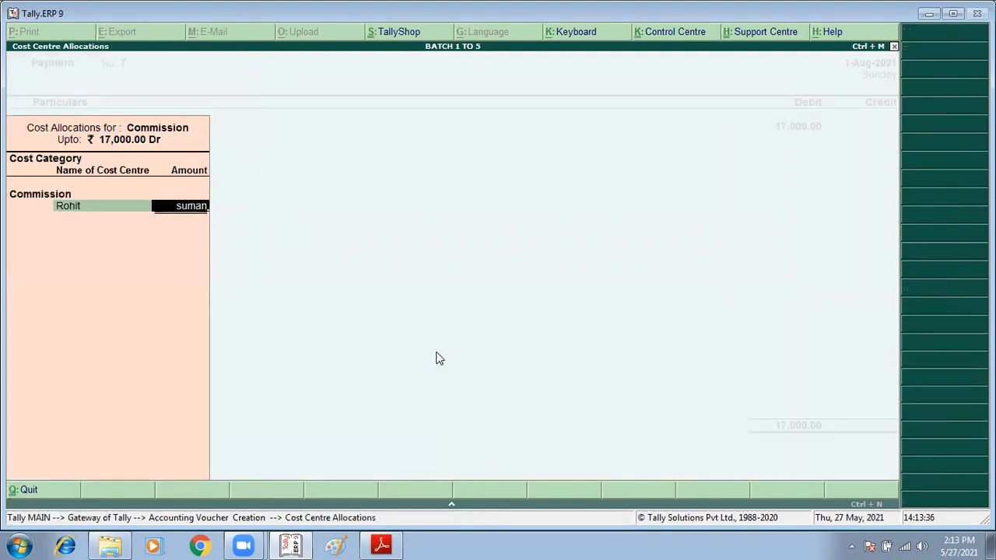
{"action": "key", "text": "BackSpace"}
{"action": "type", "text": "000"}
Step: Create a Primary cost centre for the second commission recipient in the Commission category and allocate 9,000 to it
{"action": "key", "text": "Return"}
{"action": "type", "text": "s"}
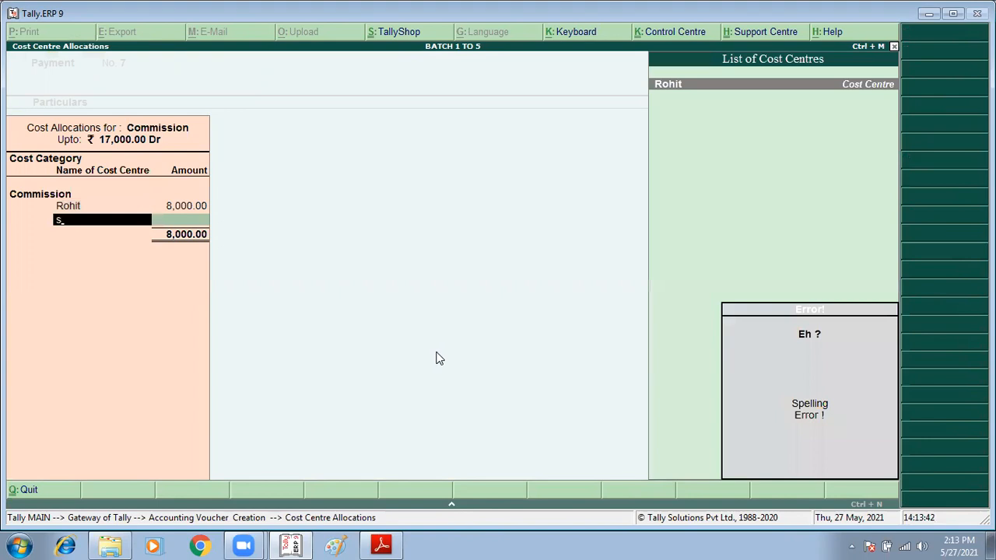
{"action": "key", "text": "alt+c"}
{"action": "type", "text": "Suman"}
{"action": "key", "text": "Return"}
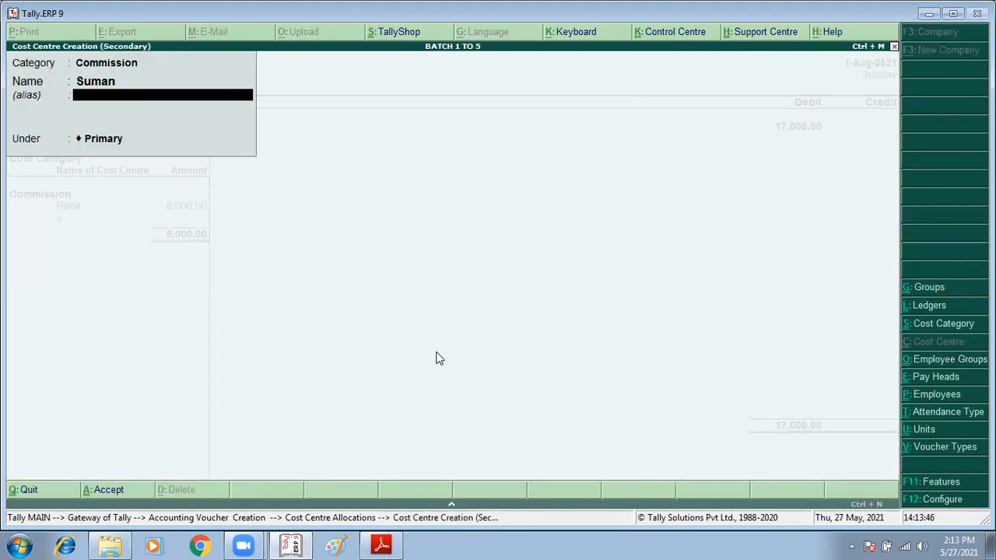
{"action": "key", "text": "Up"}
{"action": "key", "text": "Up"}
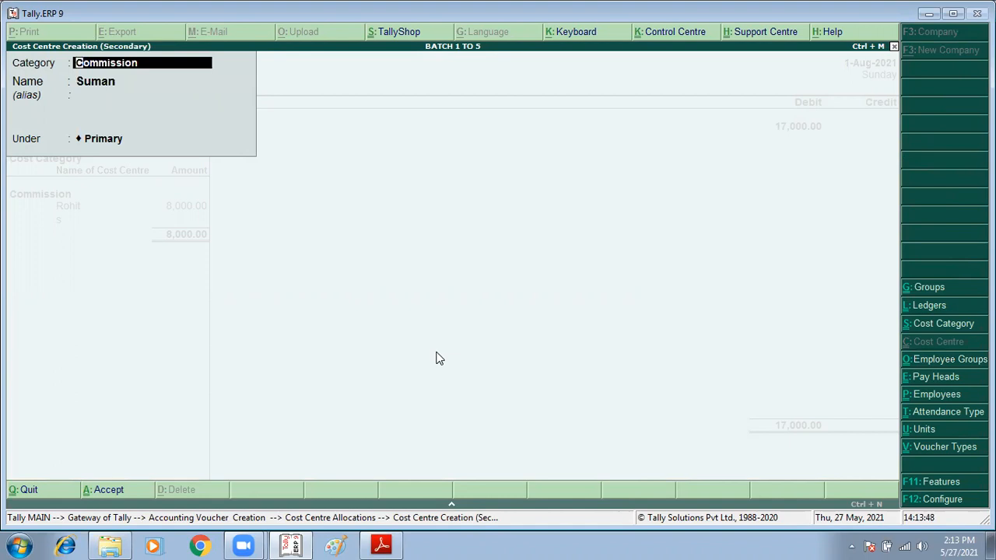
{"action": "key", "text": "Return"}
{"action": "key", "text": "Return"}
{"action": "key", "text": "Return"}
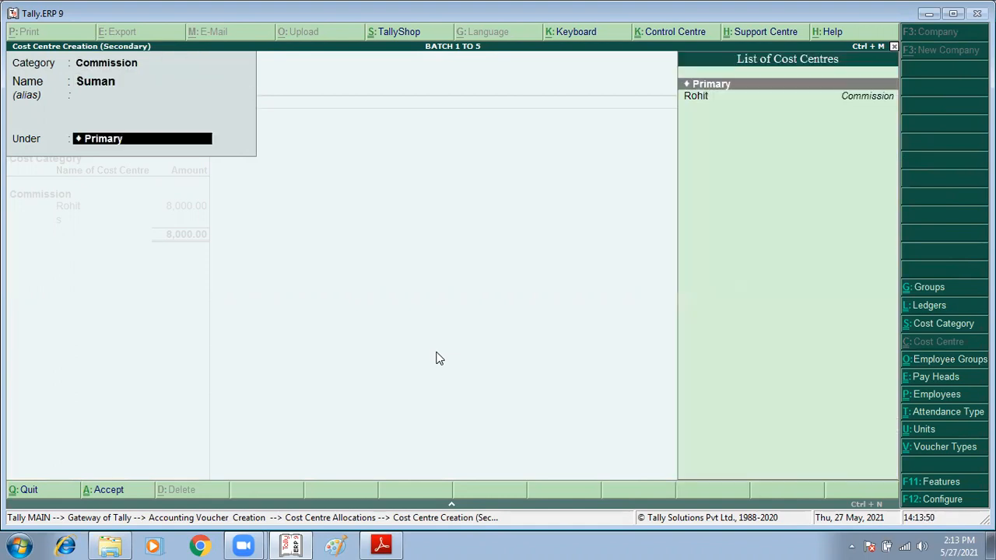
{"action": "key", "text": "Return"}
{"action": "key", "text": "Return"}
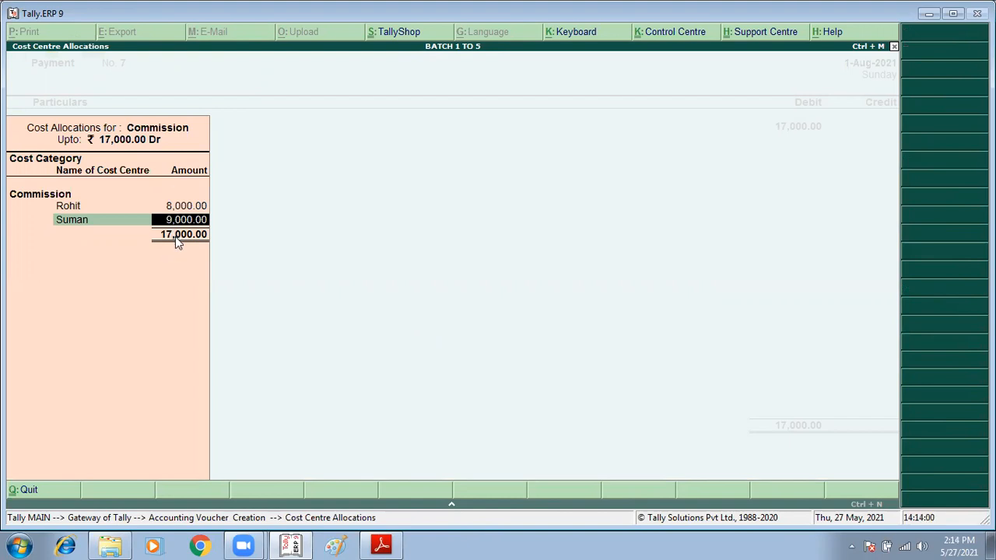
{"action": "key", "text": "Return"}
Step: Credit Cash with 17,000, leave the narration empty and save the commission payment voucher
{"action": "key", "text": "Return"}
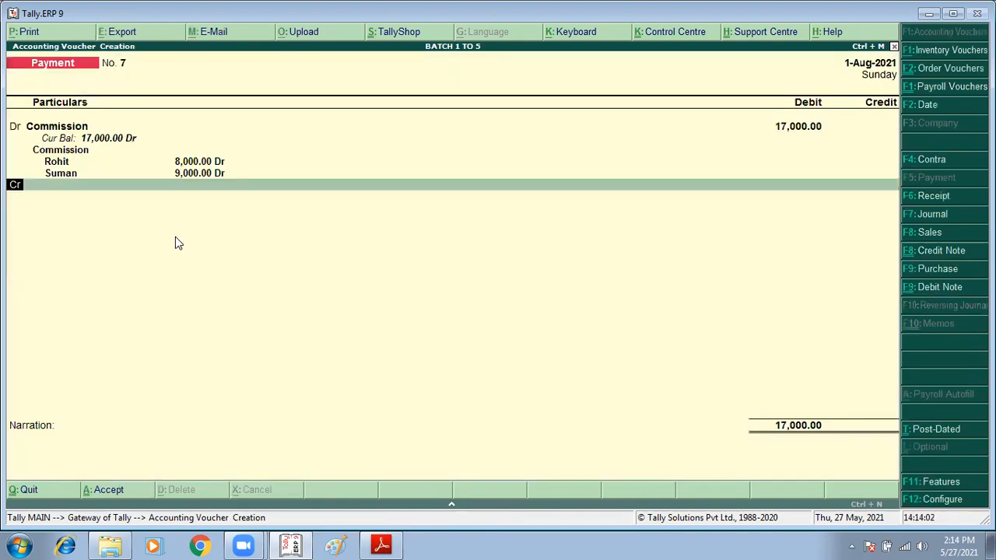
{"action": "type", "text": "cash"}
{"action": "key", "text": "Return"}
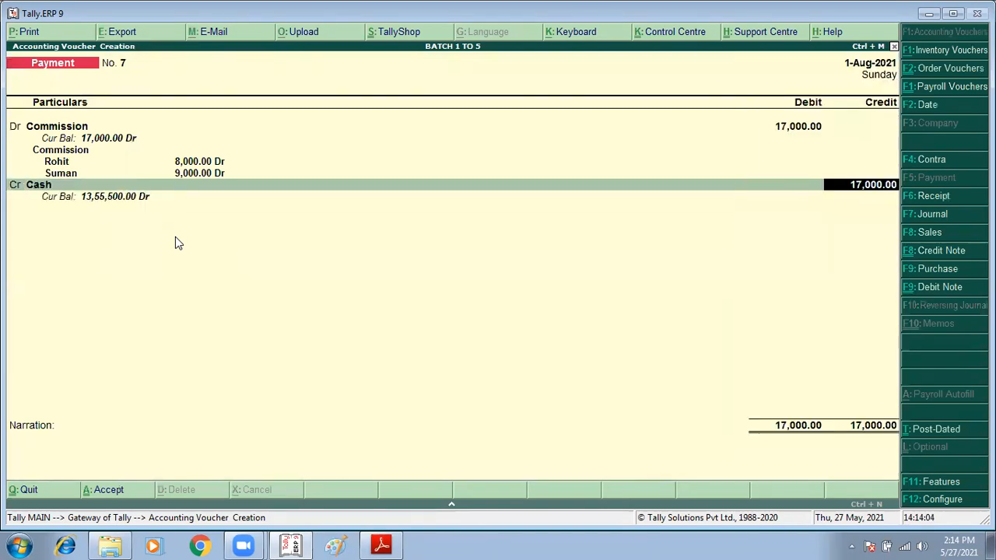
{"action": "key", "text": "Return"}
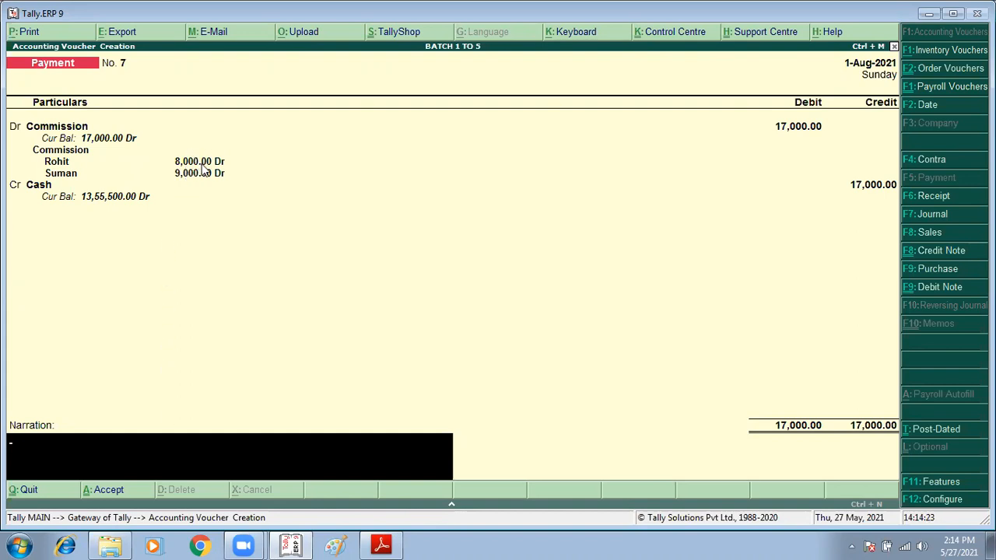
{"action": "key", "text": "Return"}
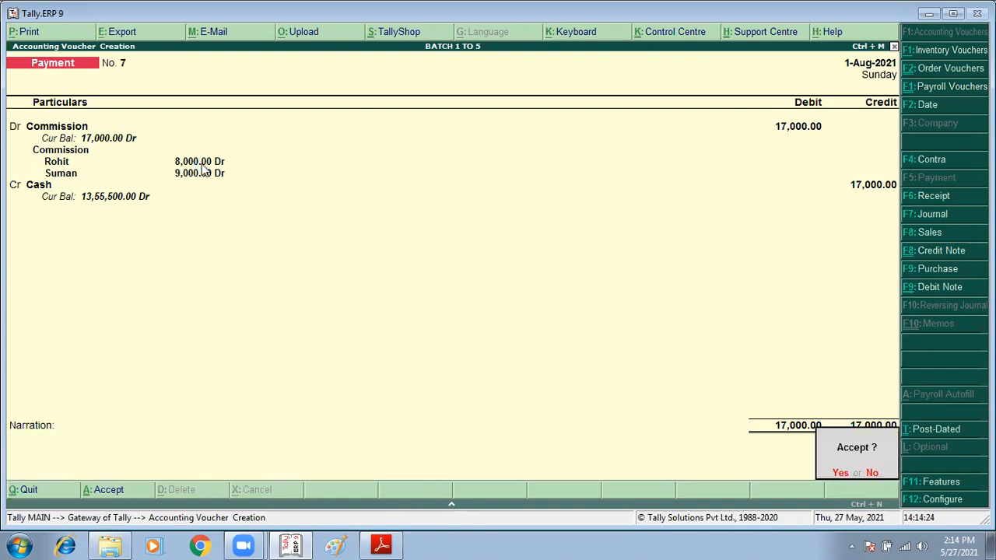
{"action": "key", "text": "Return"}
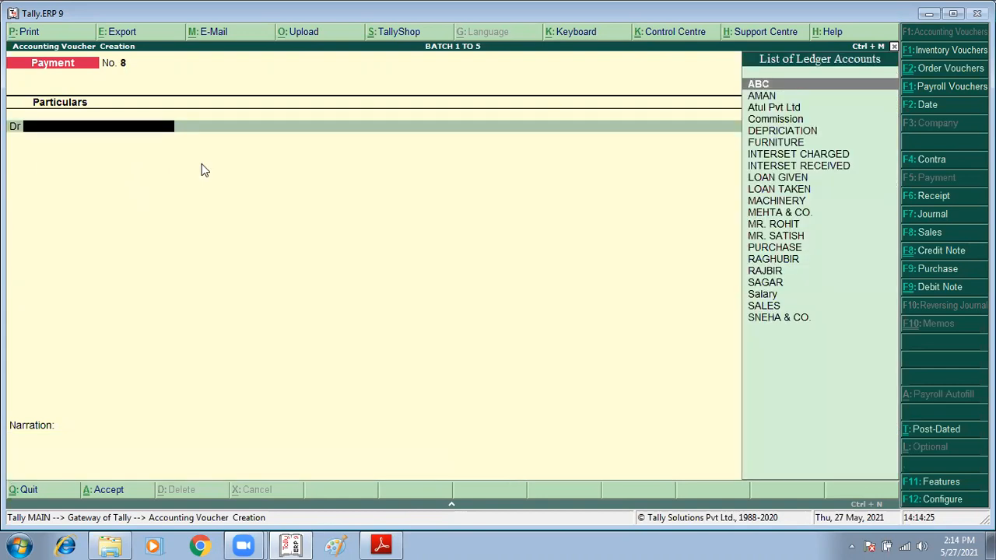
Step: Switch to the tally assignments PDF and review the rent payments in item 3 and the interest payments in item 4
{"action": "left_click", "coordinate": [381, 545]}
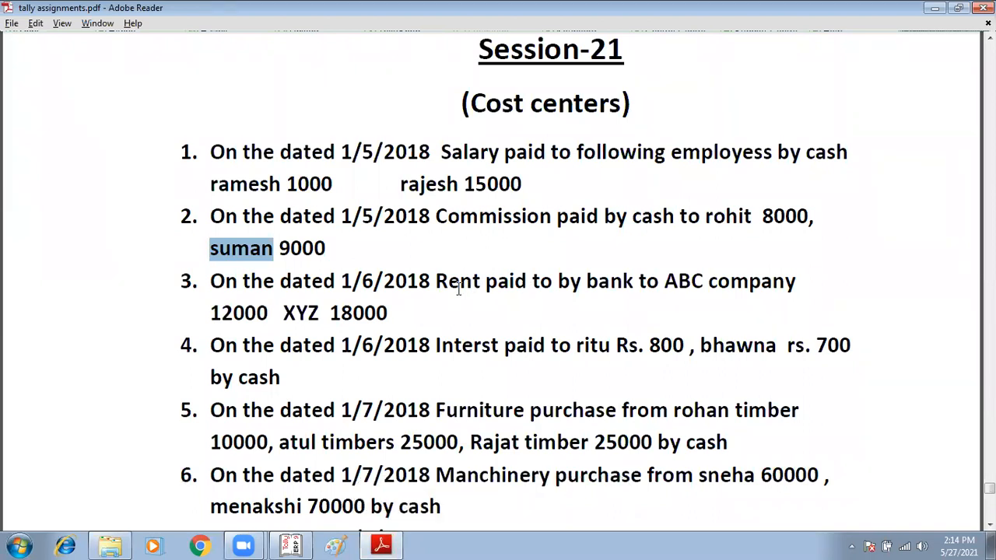
{"action": "double_click", "coordinate": [698, 281]}
{"action": "double_click", "coordinate": [343, 314]}
{"action": "scroll", "coordinate": [342, 313], "scroll_direction": "down", "scroll_amount": 1}
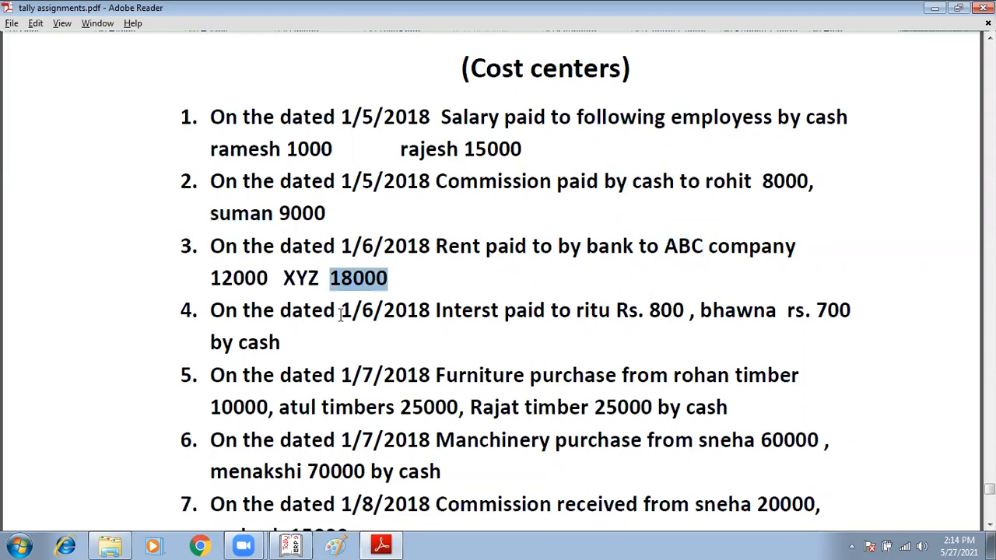
{"action": "scroll", "coordinate": [491, 250], "scroll_direction": "down", "scroll_amount": 2}
{"action": "left_click", "coordinate": [488, 244]}
{"action": "scroll", "coordinate": [487, 244], "scroll_direction": "down", "scroll_amount": 1}
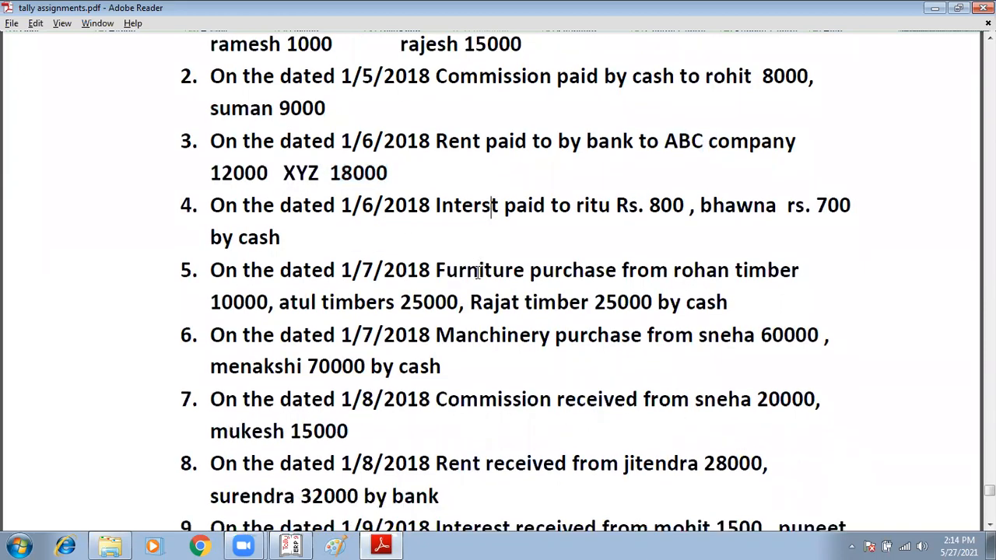
Step: Examine the furniture purchase in item 5, including its payment mode and the three timber suppliers
{"action": "left_click", "coordinate": [492, 273]}
{"action": "left_click_drag", "start_coordinate": [445, 273], "coordinate": [514, 272]}
{"action": "left_click_drag", "start_coordinate": [687, 301], "coordinate": [731, 303]}
{"action": "left_click", "coordinate": [490, 268]}
{"action": "left_click_drag", "start_coordinate": [434, 270], "coordinate": [528, 278]}
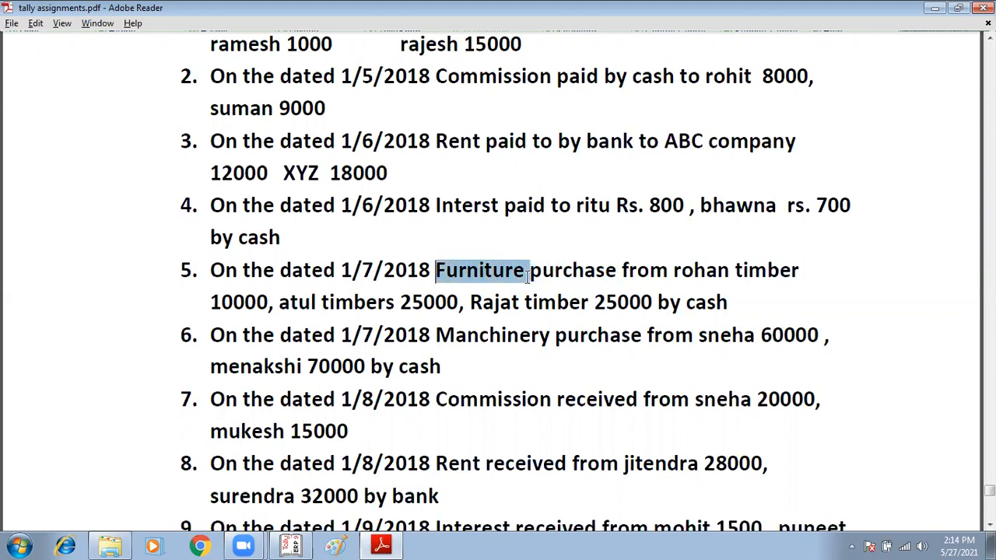
{"action": "left_click", "coordinate": [483, 272]}
{"action": "left_click_drag", "start_coordinate": [436, 270], "coordinate": [529, 271]}
{"action": "left_click", "coordinate": [479, 78]}
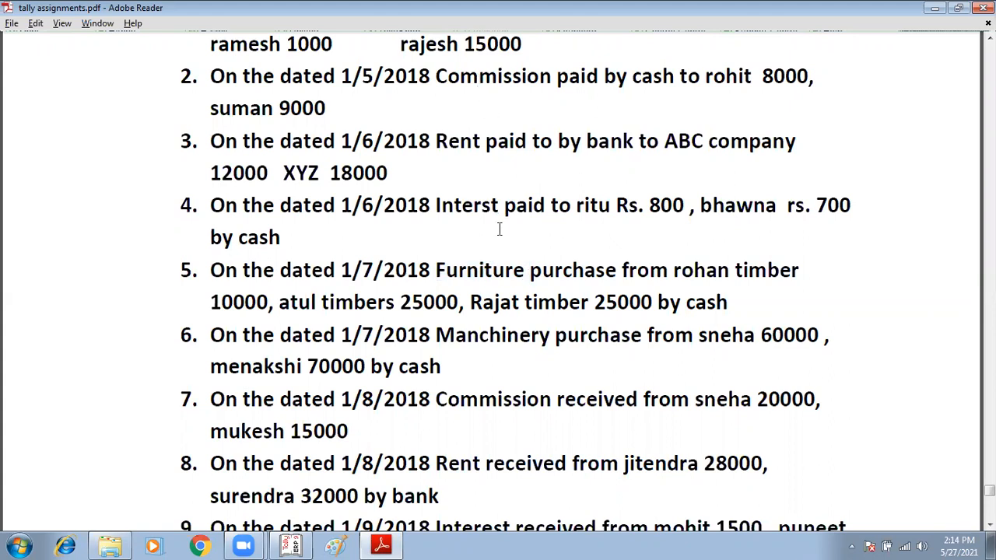
{"action": "double_click", "coordinate": [687, 270]}
{"action": "left_click_drag", "start_coordinate": [300, 311], "coordinate": [395, 304]}
{"action": "left_click", "coordinate": [497, 301]}
{"action": "left_click_drag", "start_coordinate": [496, 303], "coordinate": [558, 311]}
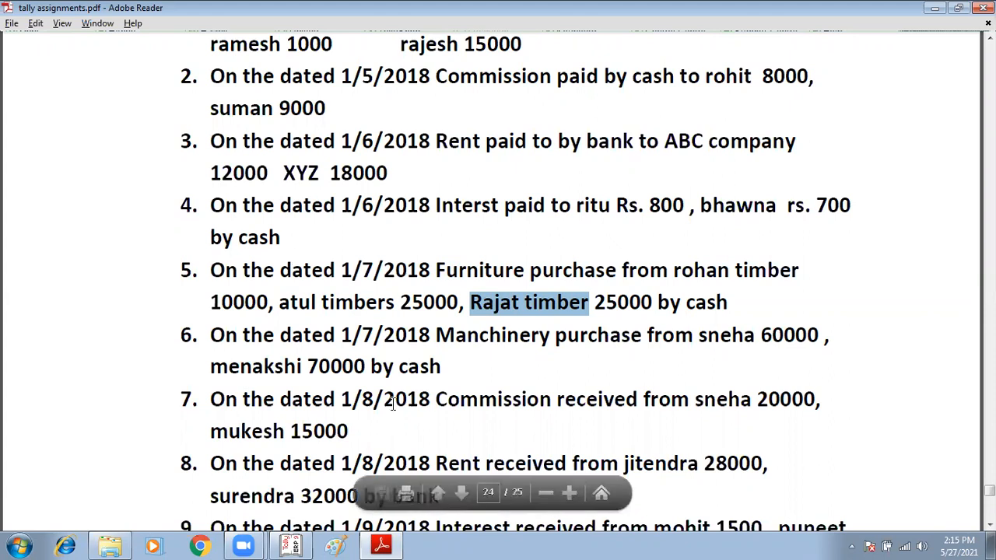
Step: Read through items 6 to 10, focusing on who the commission in item 7 is received from
{"action": "scroll", "coordinate": [393, 400], "scroll_direction": "down", "scroll_amount": 1}
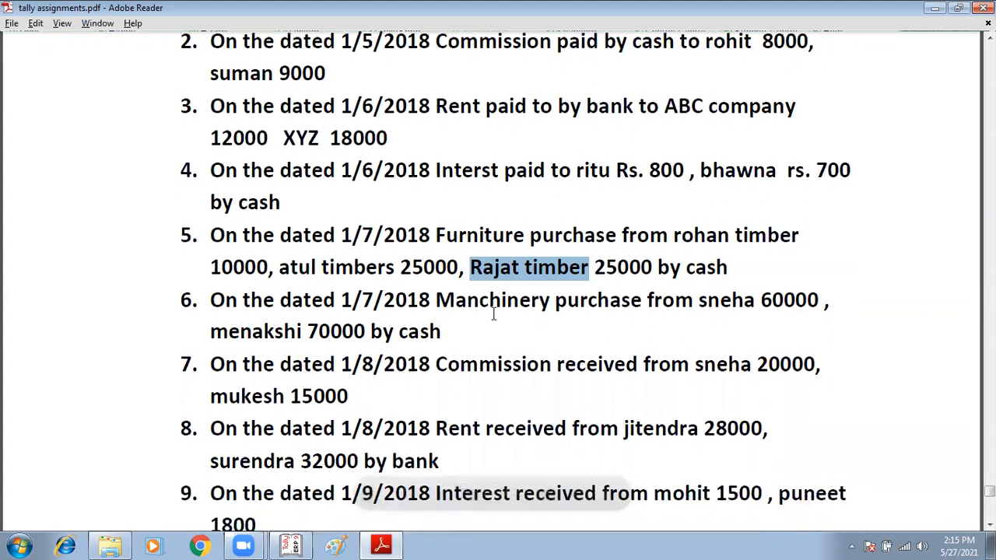
{"action": "double_click", "coordinate": [493, 311]}
{"action": "double_click", "coordinate": [498, 367]}
{"action": "scroll", "coordinate": [504, 377], "scroll_direction": "down", "scroll_amount": 1}
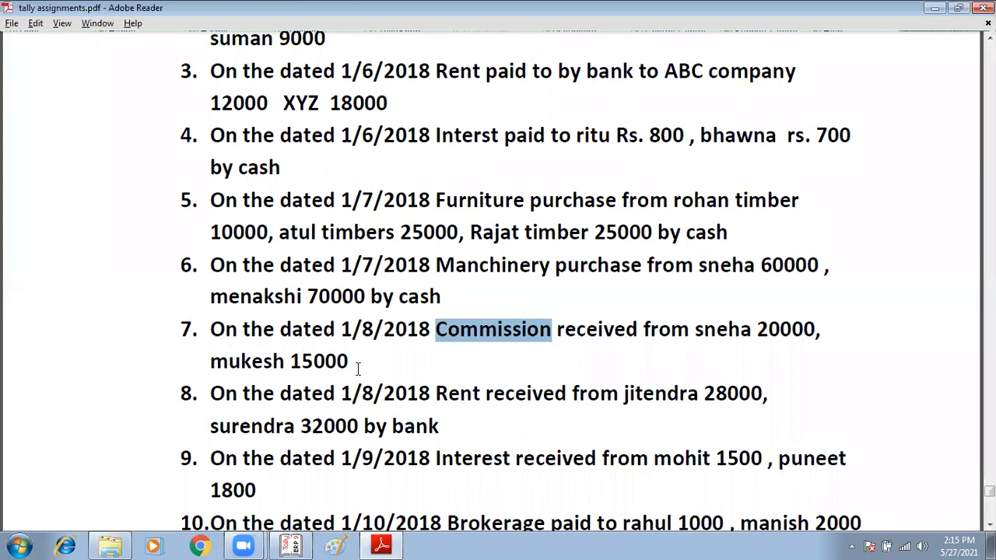
{"action": "left_click", "coordinate": [477, 335]}
{"action": "left_click_drag", "start_coordinate": [436, 330], "coordinate": [579, 328]}
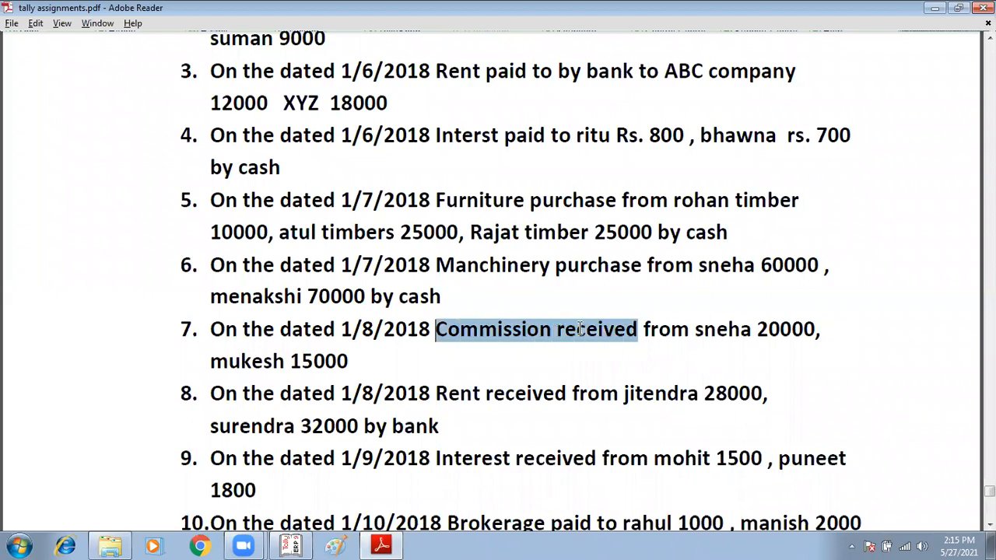
{"action": "left_click", "coordinate": [676, 314]}
{"action": "left_click_drag", "start_coordinate": [701, 323], "coordinate": [729, 328]}
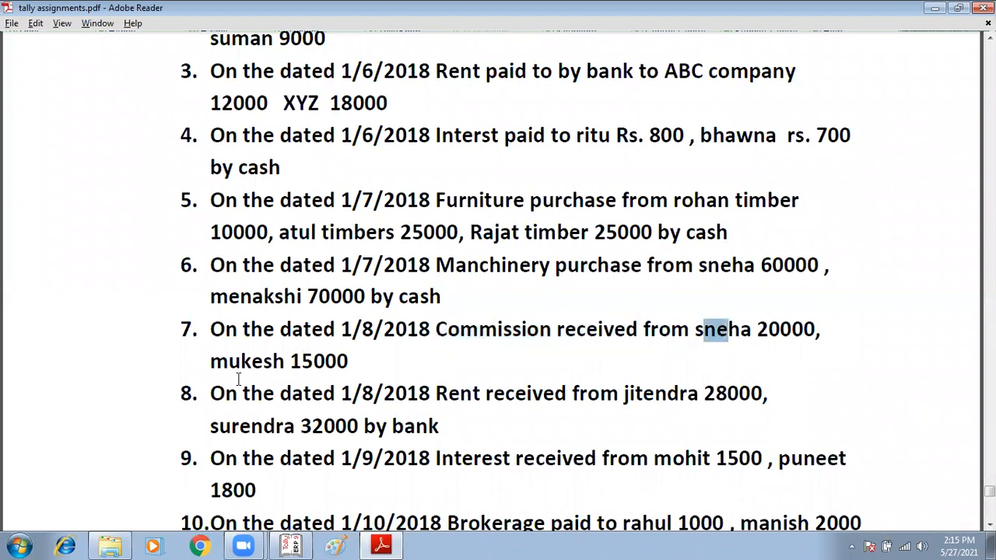
{"action": "left_click_drag", "start_coordinate": [241, 362], "coordinate": [285, 363]}
{"action": "scroll", "coordinate": [282, 372], "scroll_direction": "down", "scroll_amount": 3}
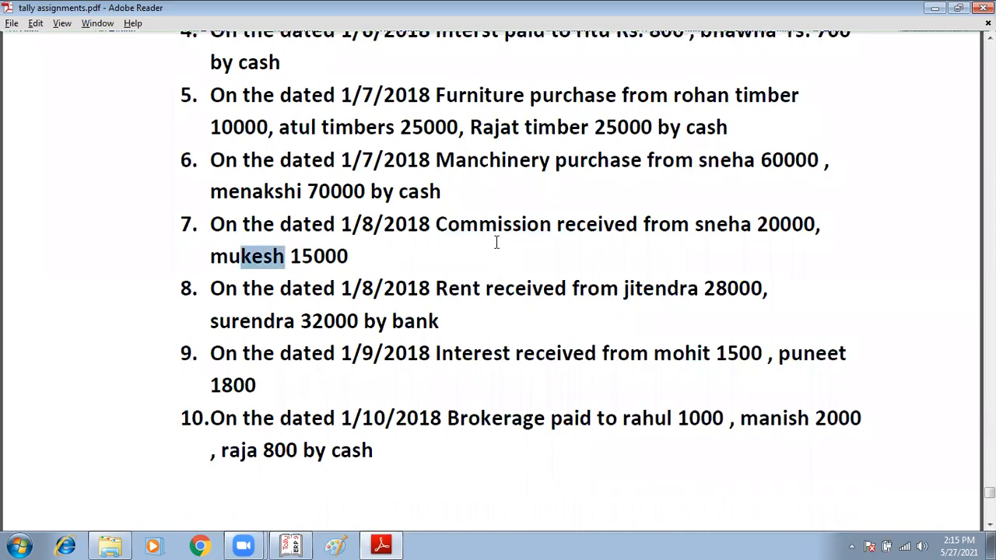
{"action": "left_click_drag", "start_coordinate": [459, 224], "coordinate": [522, 225]}
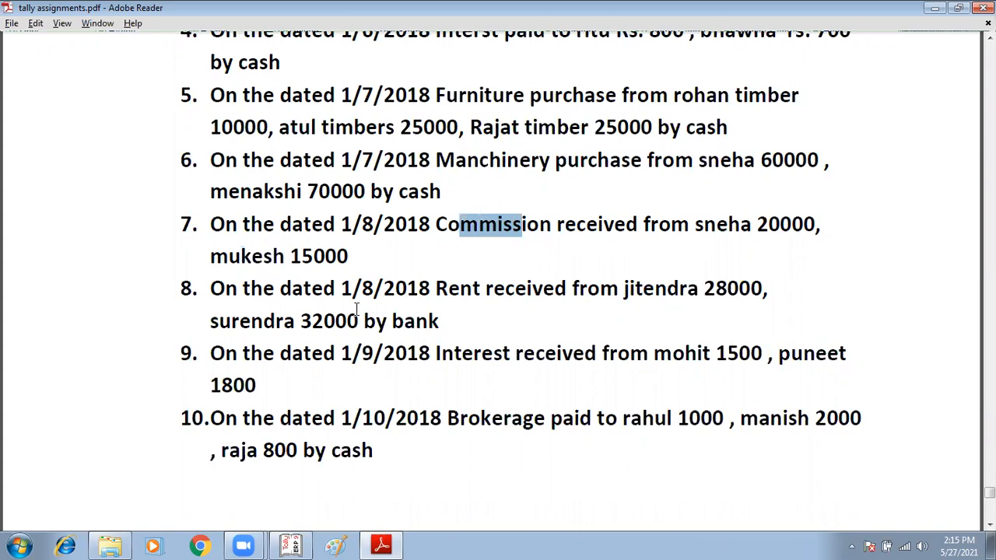
{"action": "key", "text": "ctrl+h"}
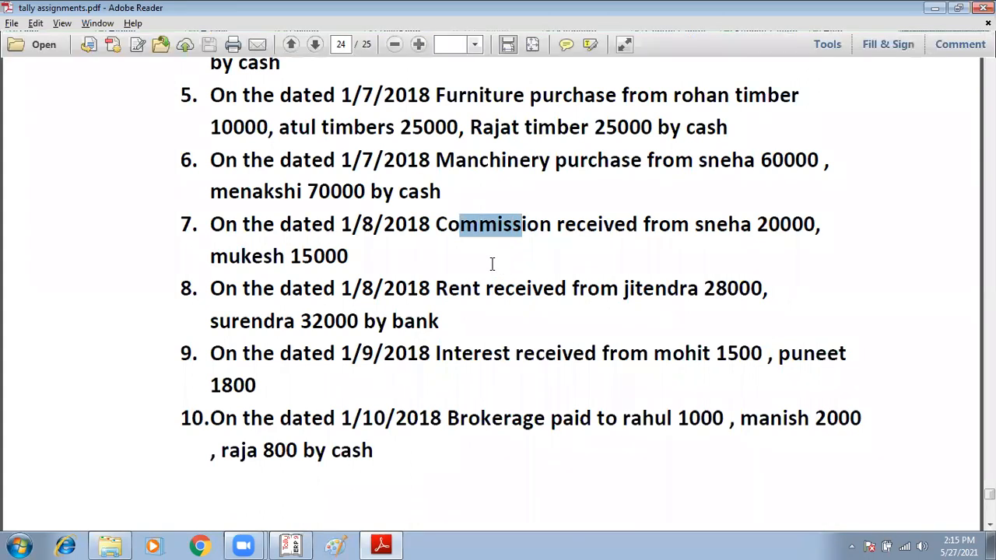
Step: Switch back to Tally, quit the blank payment voucher and go to the cost categories in the accounts masters
{"action": "key", "text": "alt+Tab"}
{"action": "key", "text": "Escape"}
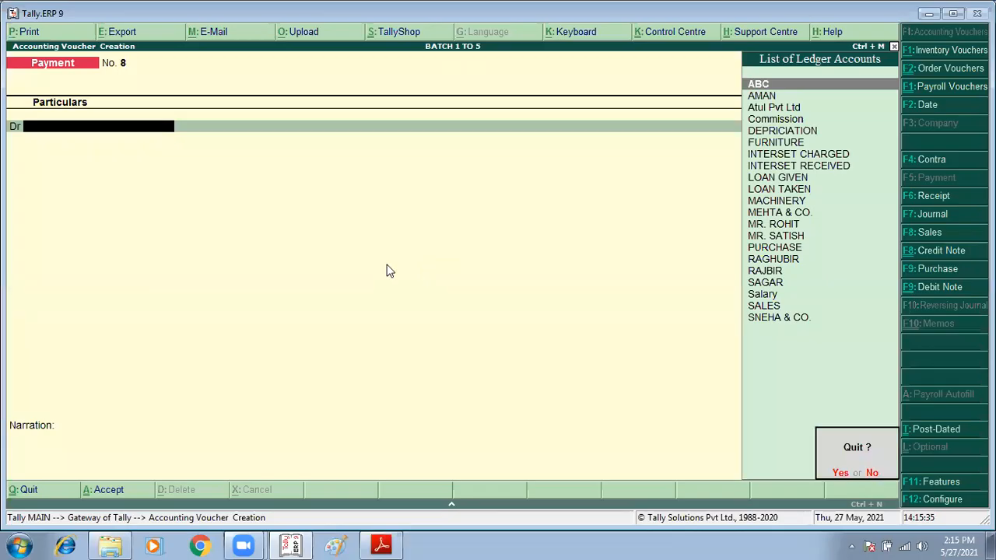
{"action": "key", "text": "y"}
{"action": "key", "text": "Up"}
{"action": "key", "text": "Up"}
{"action": "key", "text": "Up"}
{"action": "key", "text": "Return"}
{"action": "key", "text": "Down"}
{"action": "key", "text": "Return"}
{"action": "key", "text": "Escape"}
{"action": "key", "text": "Down"}
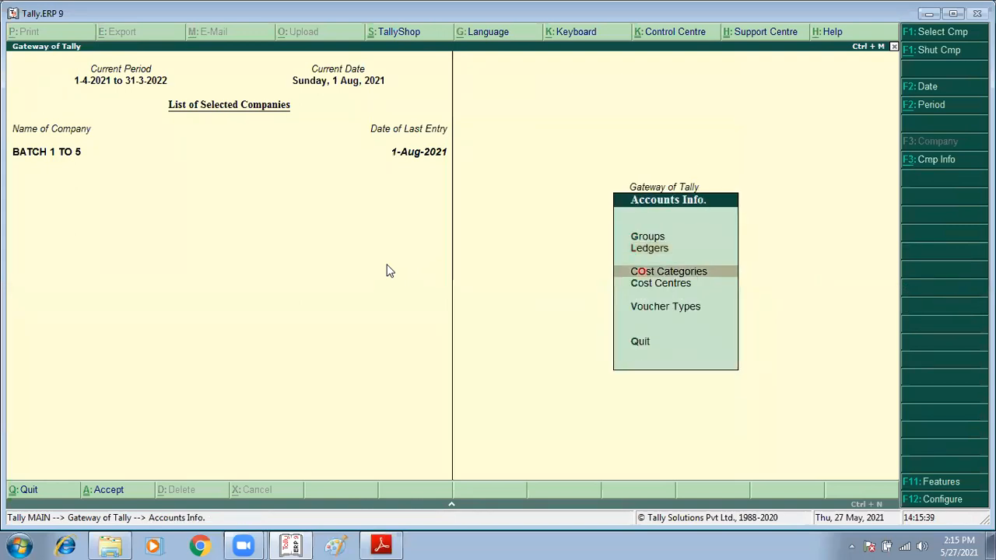
Step: Create a cost category named Comm Revc with revenue items allocated and non-revenue items not allocated
{"action": "key", "text": "Return"}
{"action": "key", "text": "Return"}
{"action": "type", "text": "Com"}
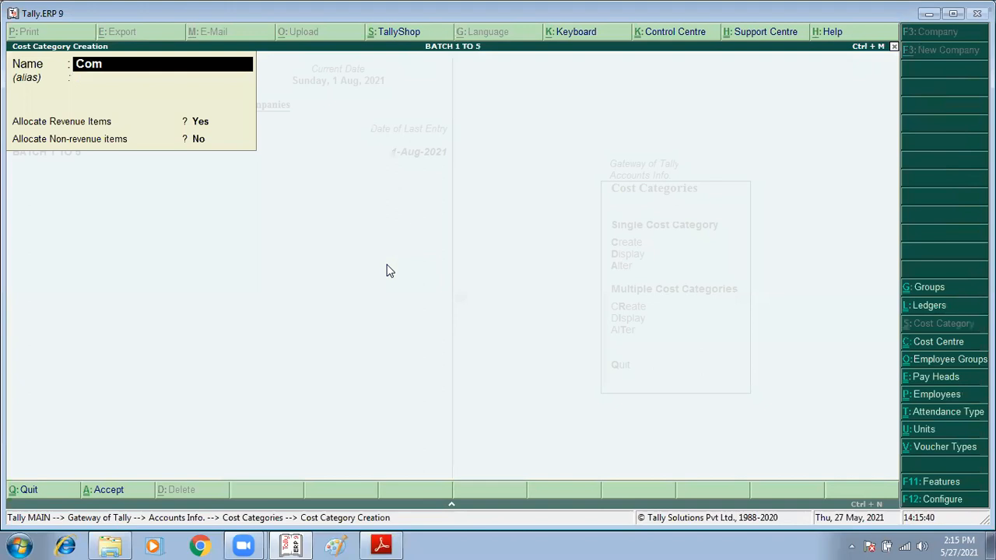
{"action": "type", "text": "m Revc"}
{"action": "key", "text": "Return"}
{"action": "key", "text": "Return"}
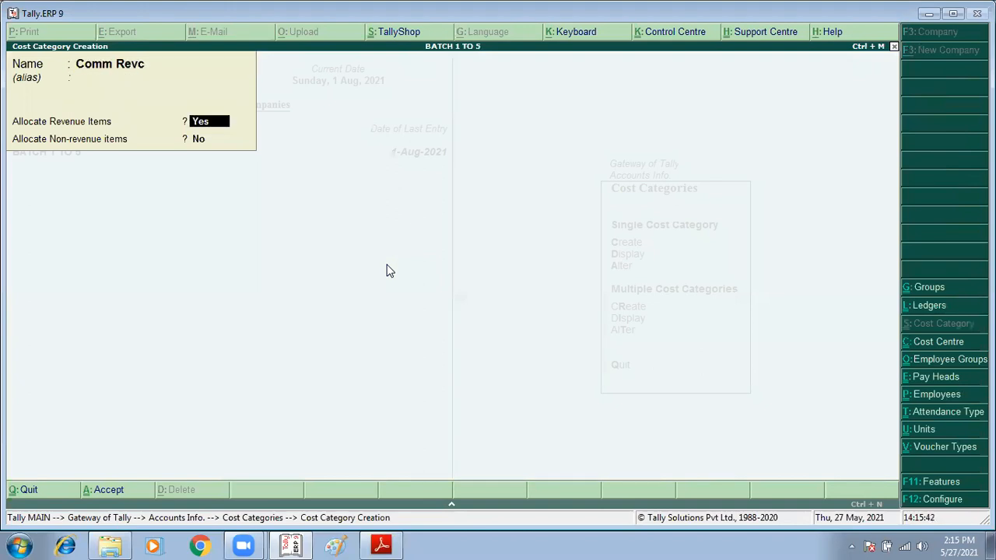
{"action": "key", "text": "Return"}
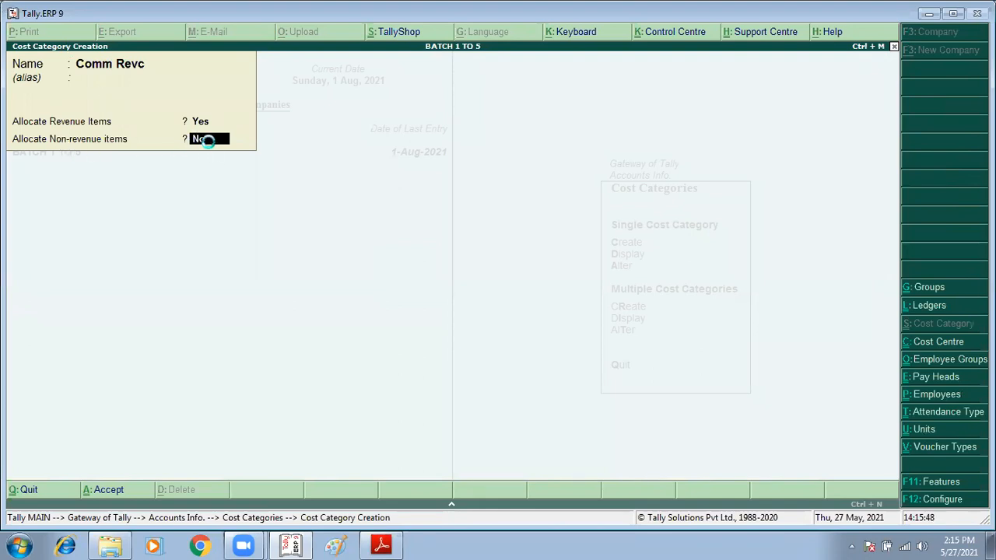
{"action": "key", "text": "Return"}
Step: Finish with the cost category masters and start creating a single cost centre
{"action": "key", "text": "Escape"}
{"action": "key", "text": "Return"}
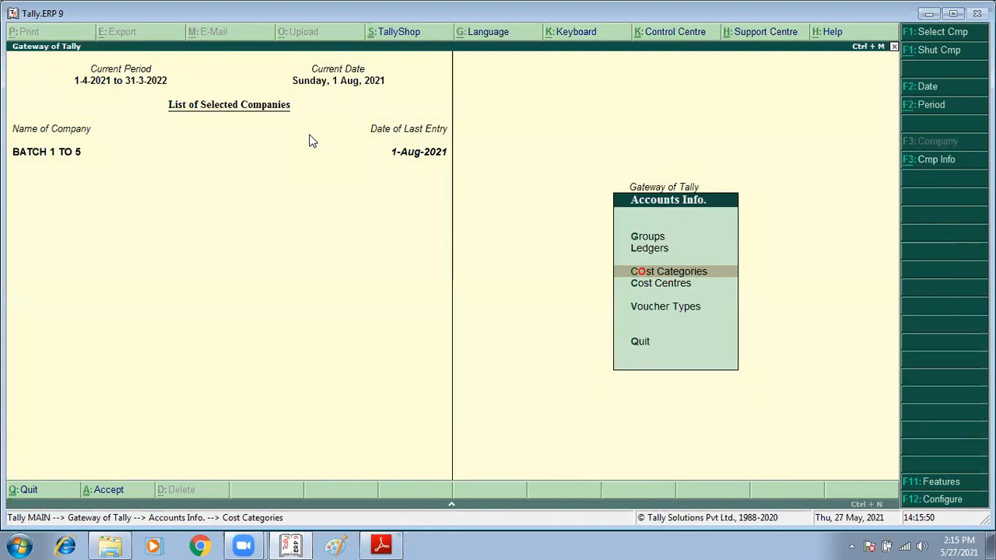
{"action": "key", "text": "Down"}
{"action": "key", "text": "Return"}
{"action": "key", "text": "Return"}
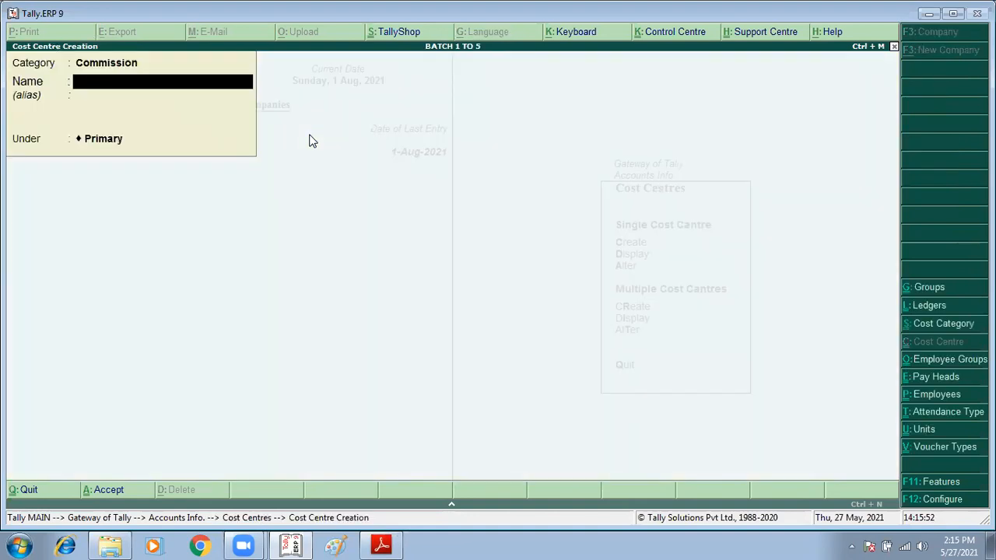
{"action": "key", "text": "BackSpace"}
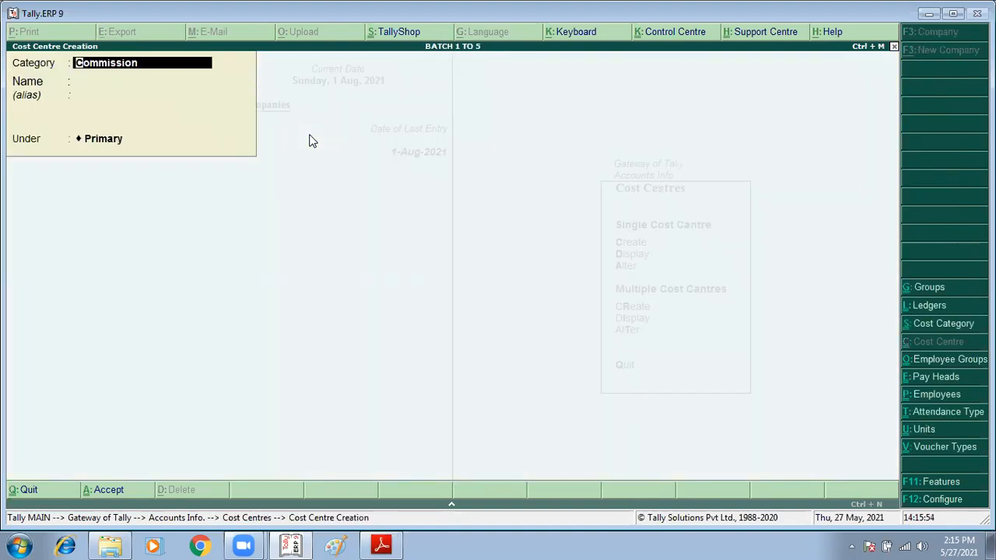
{"action": "type", "text": "Co"}
{"action": "key", "text": "Down"}
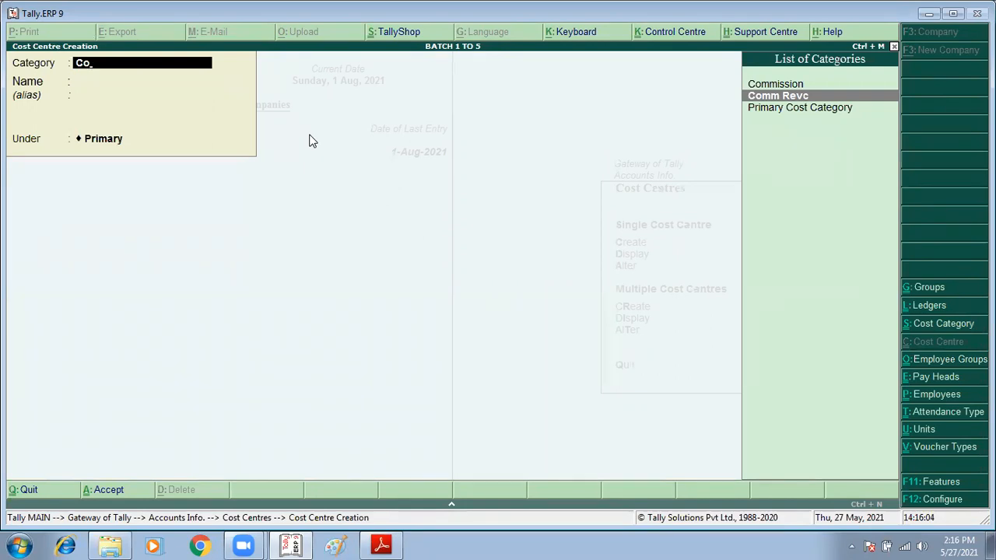
{"action": "key", "text": "Return"}
{"action": "type", "text": "Rohit"}
{"action": "key", "text": "Return"}
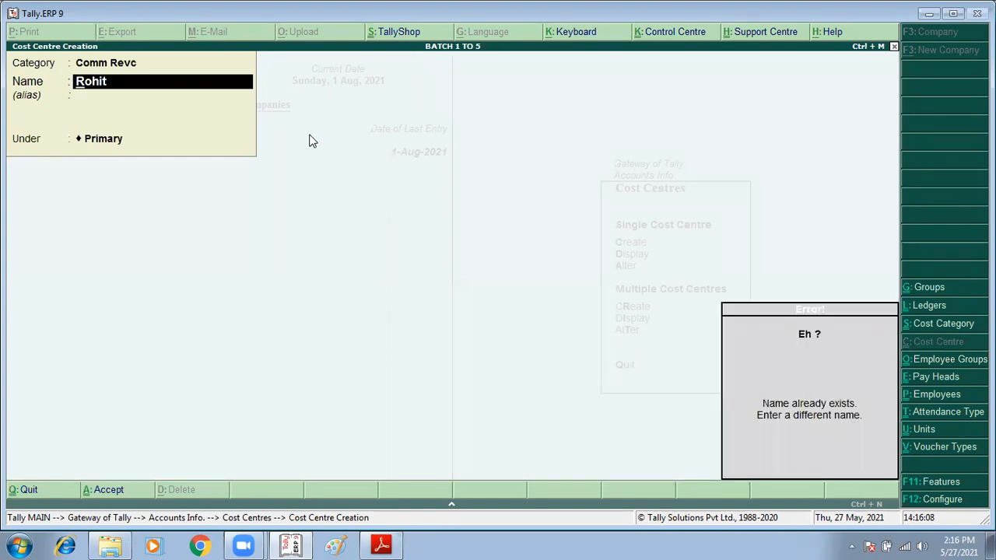
{"action": "key", "text": "Escape"}
{"action": "key", "text": "Escape"}
{"action": "key", "text": "Return"}
Step: Check item 7's commission payers in the PDF assignment, and create a cost centre in Tally for the first payer
{"action": "key", "text": "alt+Tab"}
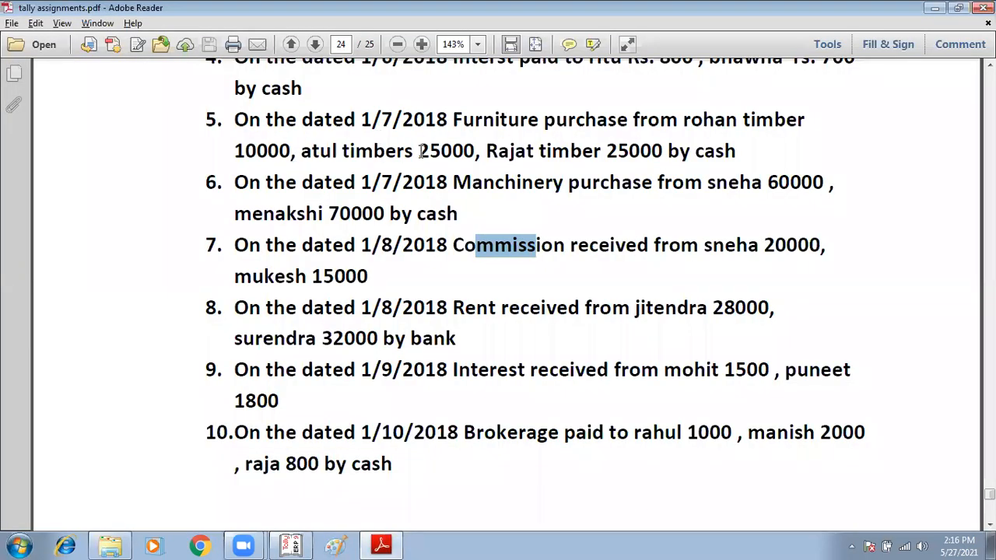
{"action": "key", "text": "alt+Tab"}
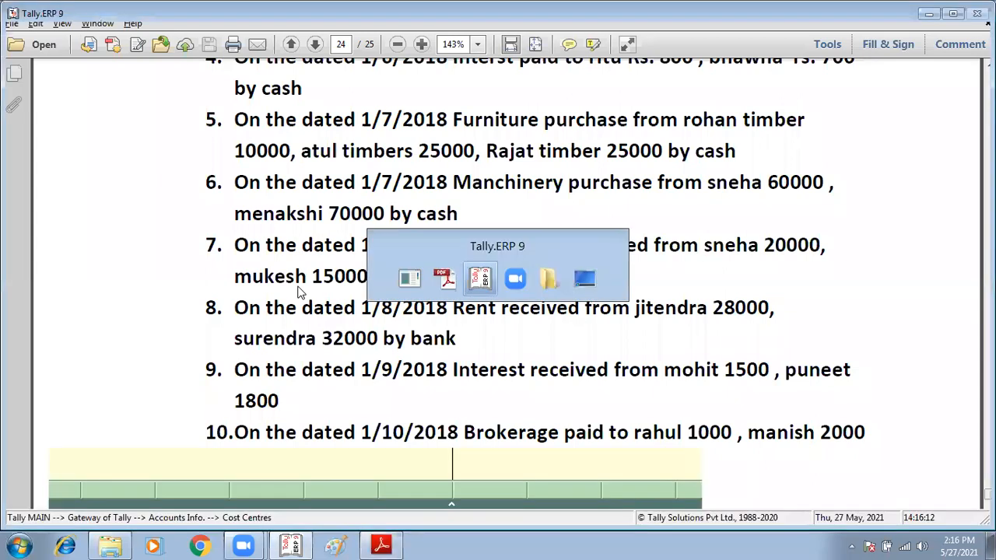
{"action": "key", "text": "Return"}
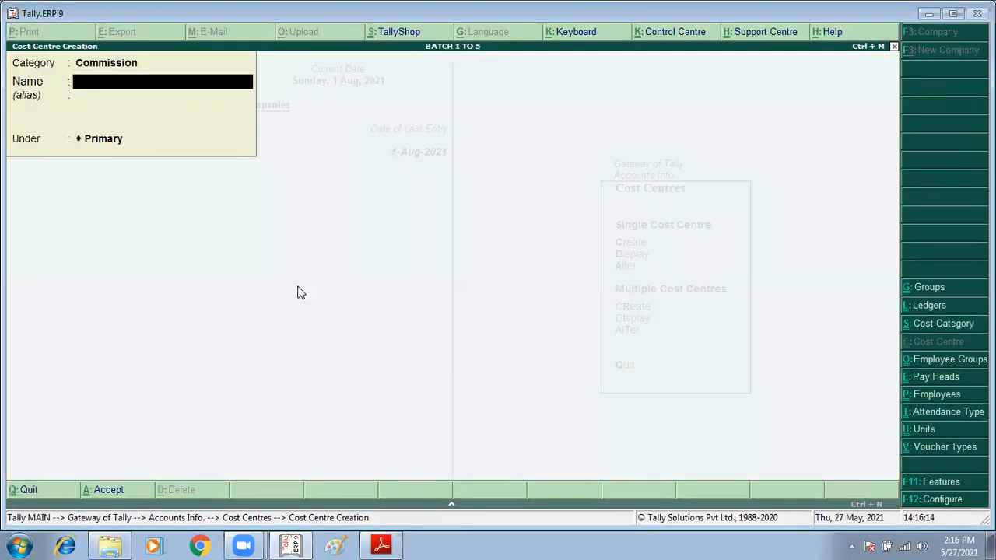
{"action": "type", "text": "Ro"}
{"action": "key", "text": "Return"}
{"action": "key", "text": "BackSpace"}
{"action": "key", "text": "BackSpace"}
{"action": "key", "text": "BackSpace"}
{"action": "type", "text": "Sneha"}
{"action": "key", "text": "Return"}
Step: Create another cost centre for the second commission payer in item 7 under the Commission category
{"action": "key", "text": "Return"}
Step: Leave the cost centre masters and open a blank receipt voucher in the accounting vouchers
{"action": "key", "text": "Return"}
{"action": "type", "text": "Mukesha"}
{"action": "key", "text": "Return"}
{"action": "key", "text": "Return"}
{"action": "key", "text": "Return"}
{"action": "key", "text": "Escape"}
{"action": "key", "text": "Escape"}
{"action": "key", "text": "Escape"}
{"action": "key", "text": "Escape"}
{"action": "key", "text": "Down"}
{"action": "key", "text": "Down"}
{"action": "key", "text": "Down"}
{"action": "key", "text": "Down"}
{"action": "key", "text": "Return"}
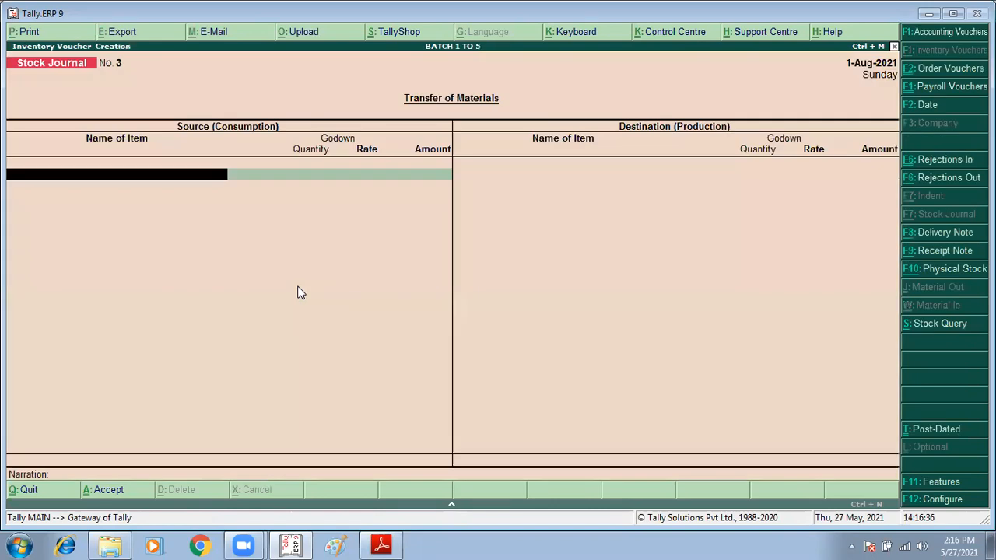
{"action": "key", "text": "F1"}
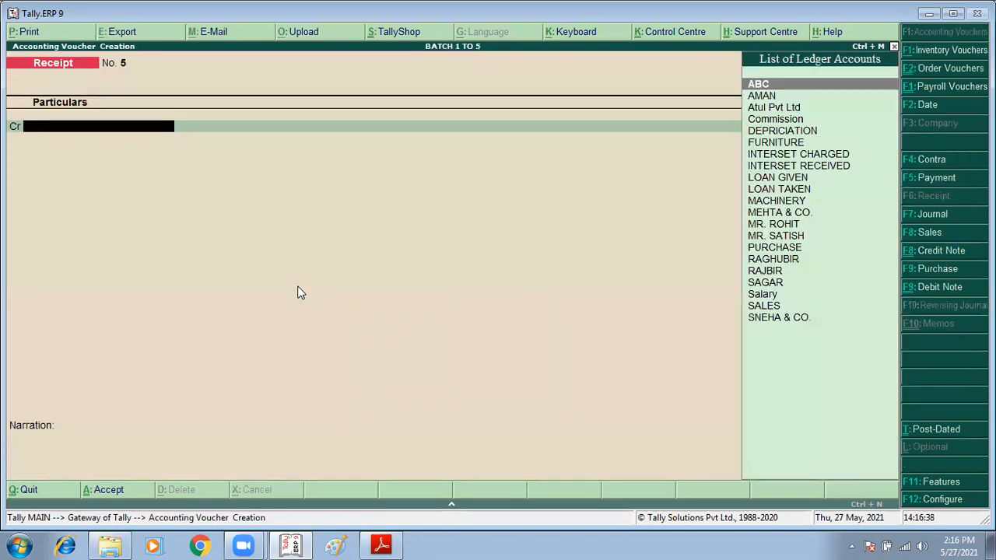
Step: Create a ledger named Comm Recvd under Indirect Incomes with cost centres applicable, and use it as the receipt's credit account
{"action": "type", "text": "Com"}
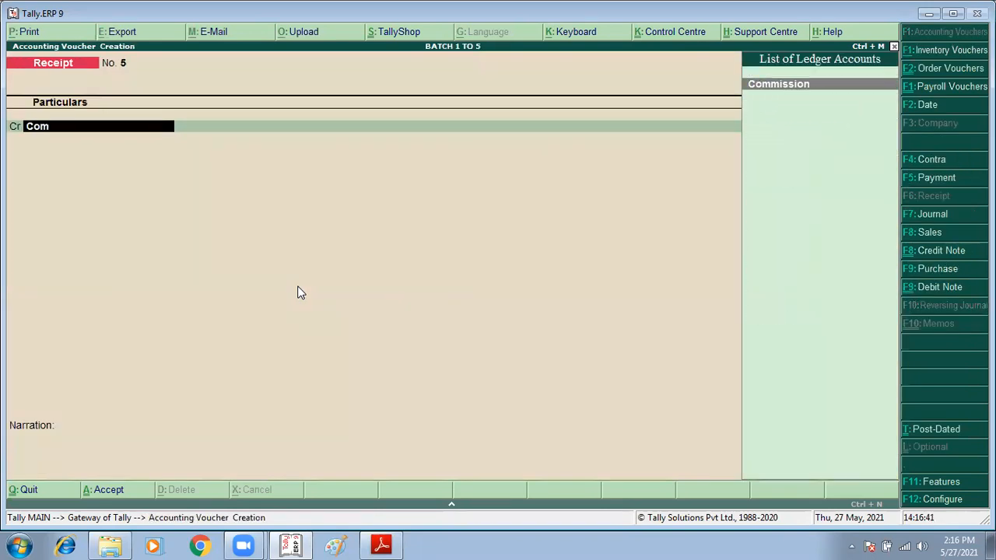
{"action": "key", "text": "BackSpace"}
{"action": "key", "text": "BackSpace"}
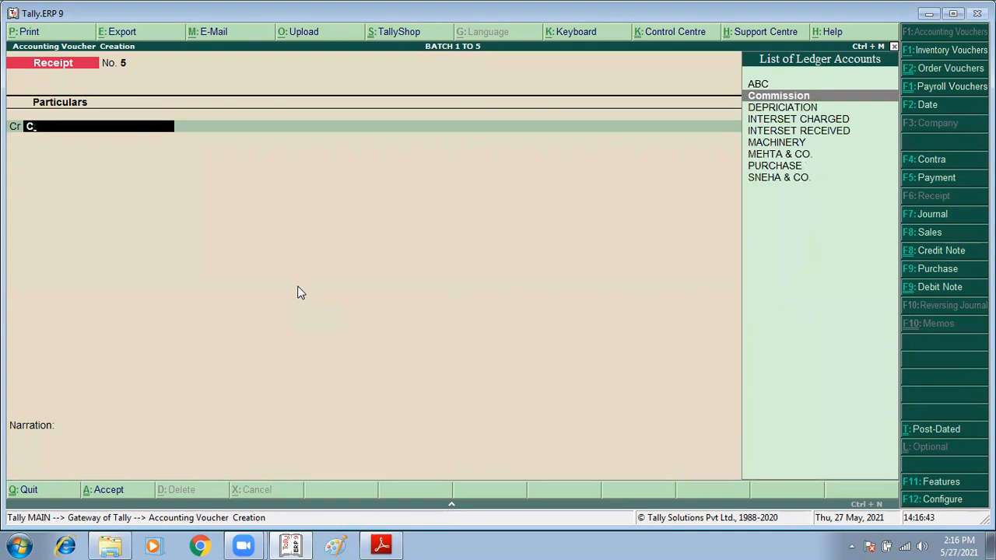
{"action": "key", "text": "alt+c"}
{"action": "type", "text": "omm Re"}
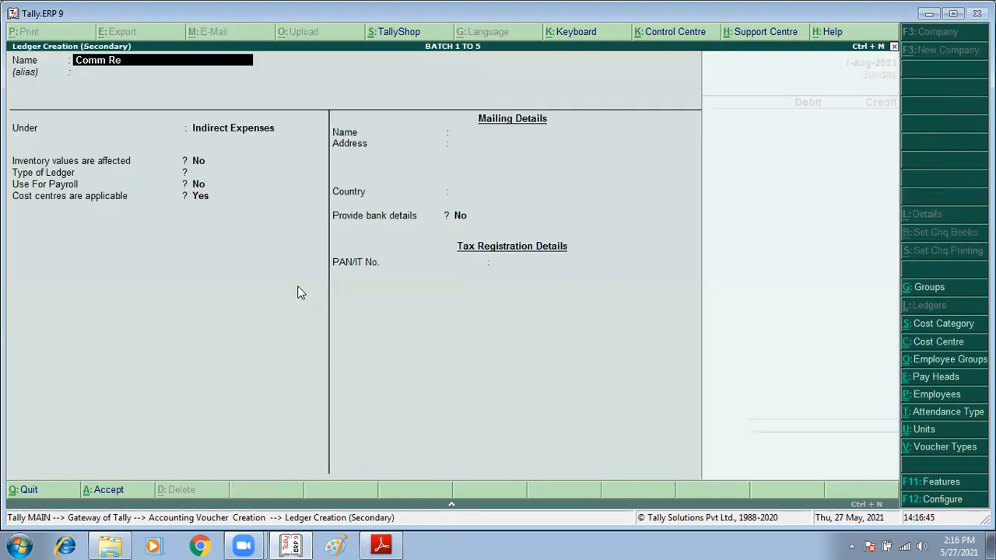
{"action": "key", "text": "Return"}
{"action": "type", "text": "Ind"}
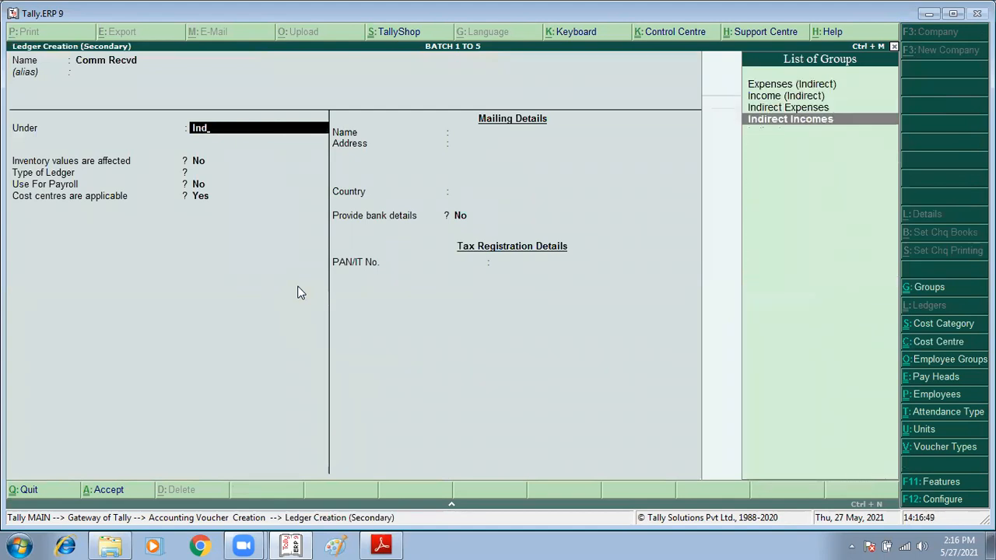
{"action": "key", "text": "Return"}
{"action": "key", "text": "Return"}
{"action": "key", "text": "Return"}
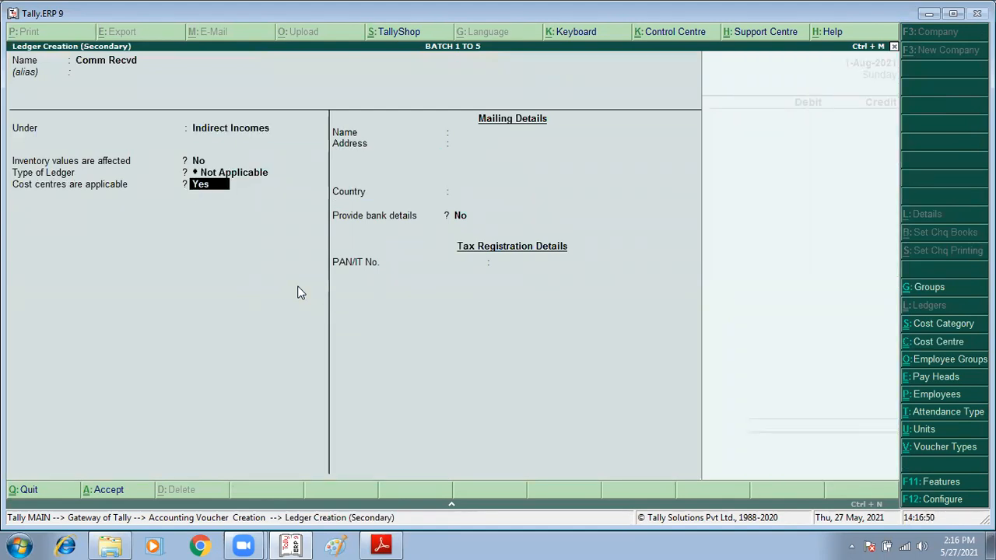
{"action": "key", "text": "Return"}
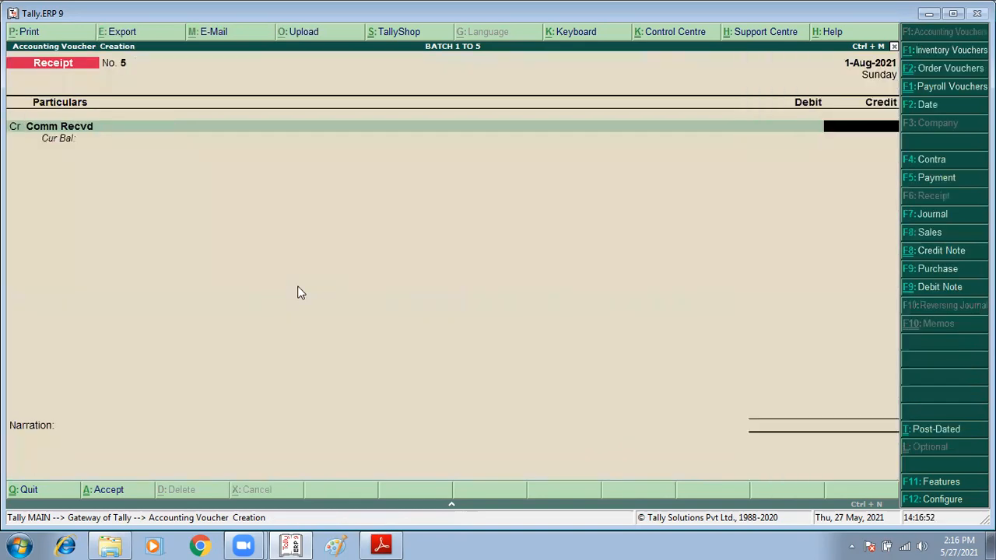
Step: Check item 7's amounts in the PDF assignment, and try to credit Comm Recvd with 35,000 under the Comm Revc category
{"action": "key", "text": "alt+Tab"}
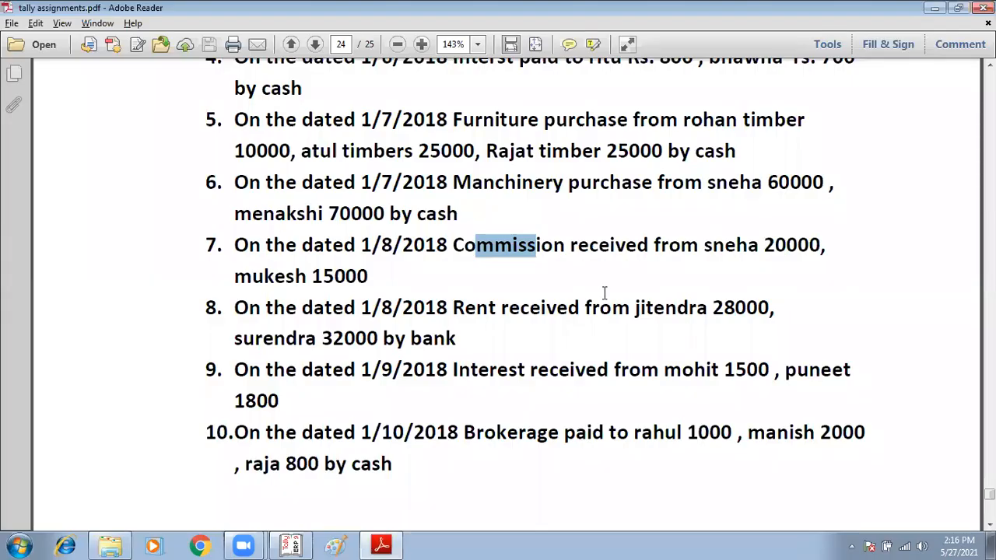
{"action": "key", "text": "alt+Tab"}
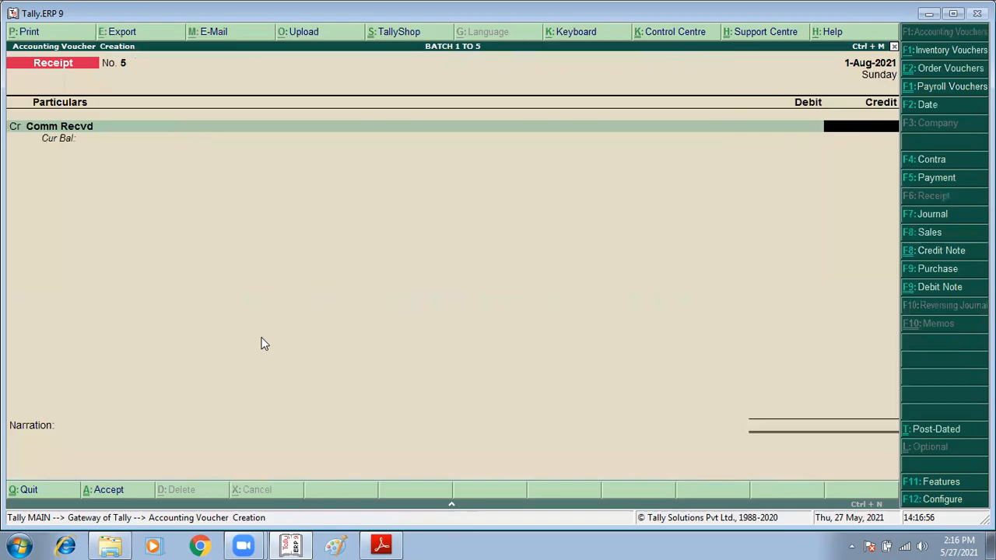
{"action": "type", "text": "35,0"}
{"action": "type", "text": "000"}
{"action": "key", "text": "Return"}
{"action": "type", "text": "Co"}
{"action": "key", "text": "Down"}
{"action": "key", "text": "Return"}
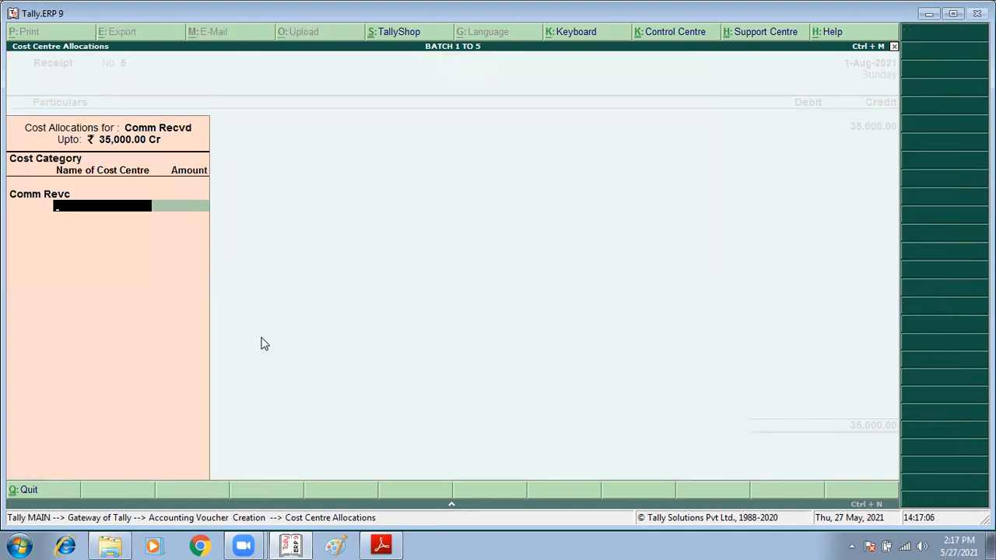
{"action": "key", "text": "BackSpace"}
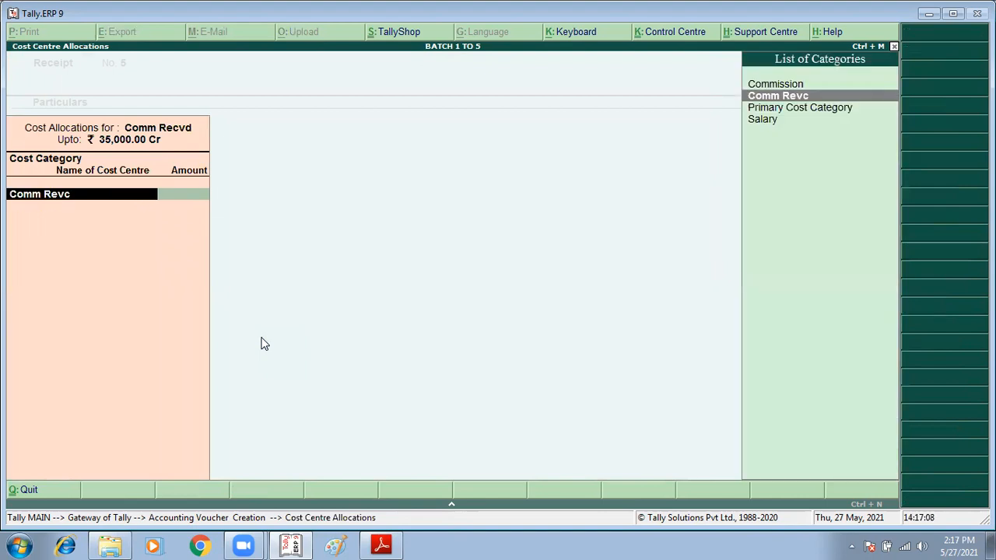
{"action": "key", "text": "Return"}
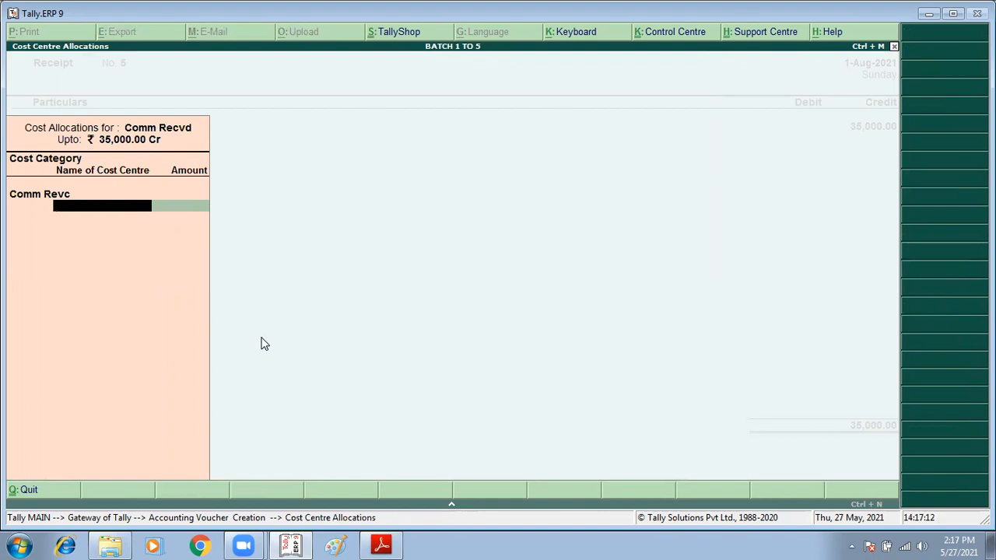
{"action": "key", "text": "Escape"}
{"action": "key", "text": "Return"}
{"action": "key", "text": "Escape"}
{"action": "key", "text": "Escape"}
{"action": "key", "text": "Return"}
Step: Go to the cost centres in the accounts masters and open the list for altering a single cost centre
{"action": "key", "text": "Up"}
{"action": "key", "text": "Up"}
{"action": "key", "text": "Up"}
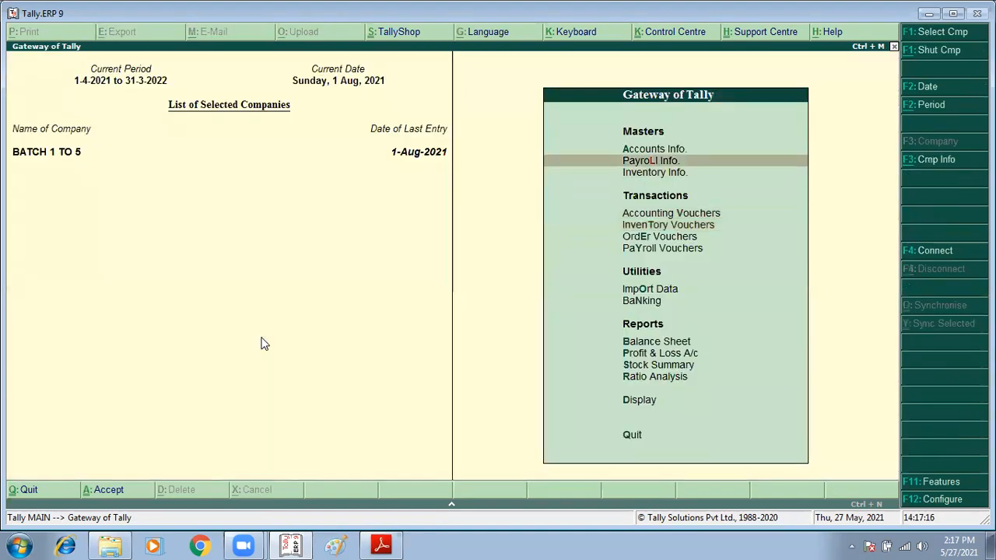
{"action": "key", "text": "Return"}
{"action": "key", "text": "Down"}
{"action": "key", "text": "Down"}
{"action": "key", "text": "Down"}
{"action": "key", "text": "Return"}
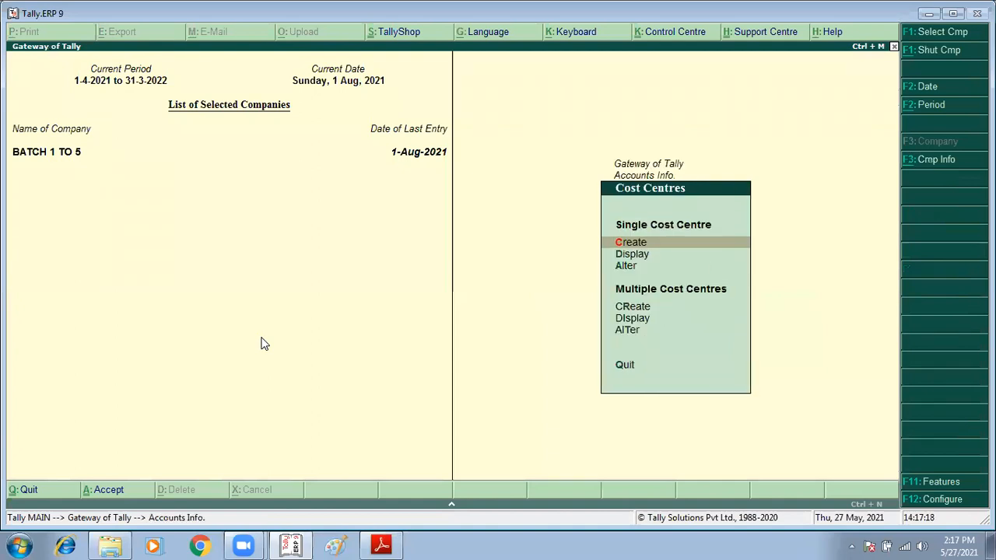
Step: Change the category of the cost centre for item 7's first commission payer to Comm Revc
{"action": "key", "text": "Down"}
{"action": "key", "text": "Return"}
{"action": "key", "text": "Down"}
{"action": "key", "text": "Down"}
{"action": "key", "text": "Down"}
{"action": "key", "text": "Down"}
{"action": "key", "text": "Down"}
{"action": "key", "text": "Up"}
{"action": "key", "text": "Up"}
{"action": "key", "text": "Up"}
{"action": "key", "text": "Up"}
{"action": "key", "text": "Up"}
{"action": "key", "text": "Down"}
{"action": "key", "text": "Down"}
{"action": "key", "text": "Down"}
{"action": "key", "text": "Down"}
{"action": "key", "text": "Down"}
{"action": "key", "text": "Up"}
{"action": "key", "text": "Return"}
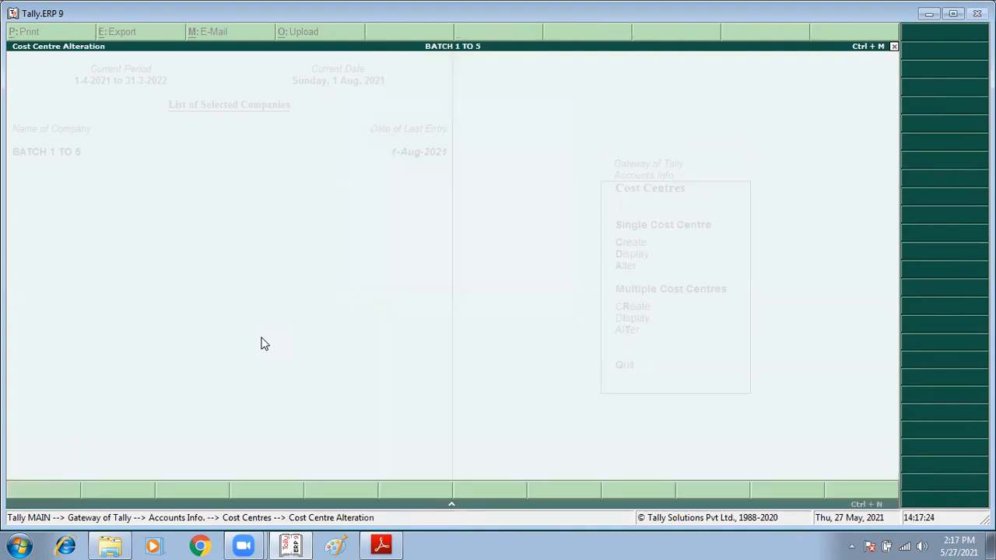
{"action": "type", "text": "Co"}
{"action": "key", "text": "Down"}
{"action": "key", "text": "Return"}
{"action": "key", "text": "ctrl+a"}
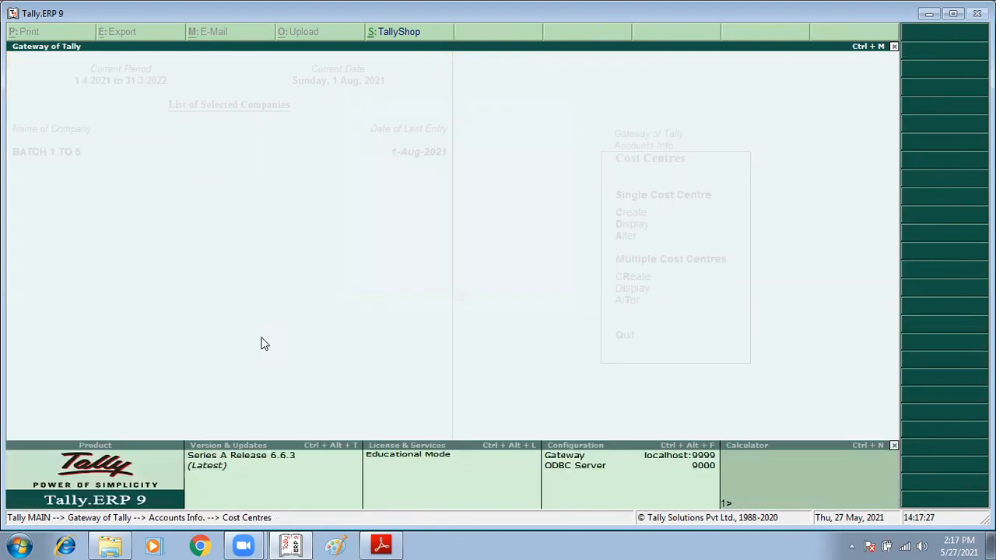
Step: Move the cost centre of item 7's second commission payer to the Comm Revc category
{"action": "key", "text": "Up"}
{"action": "key", "text": "Up"}
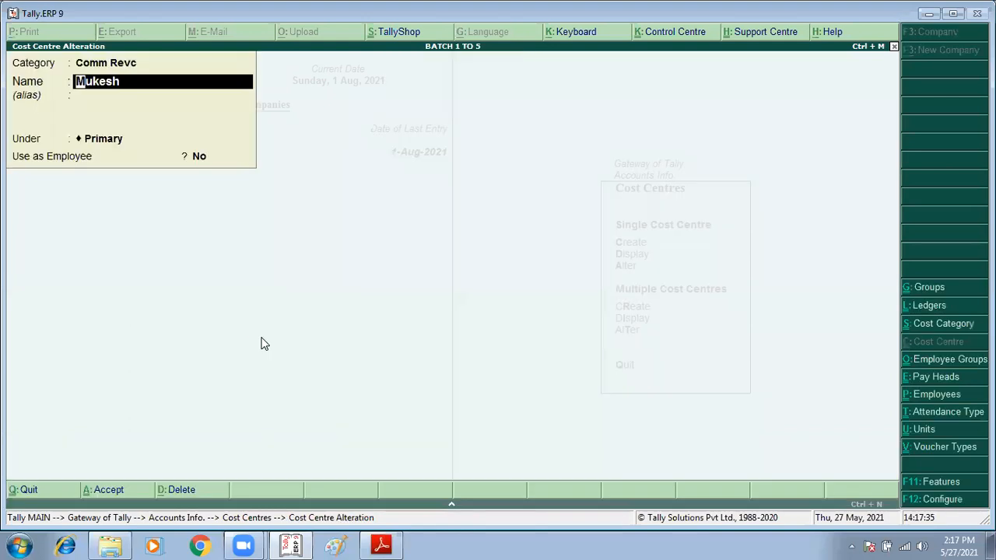
{"action": "key", "text": "ctrl+a"}
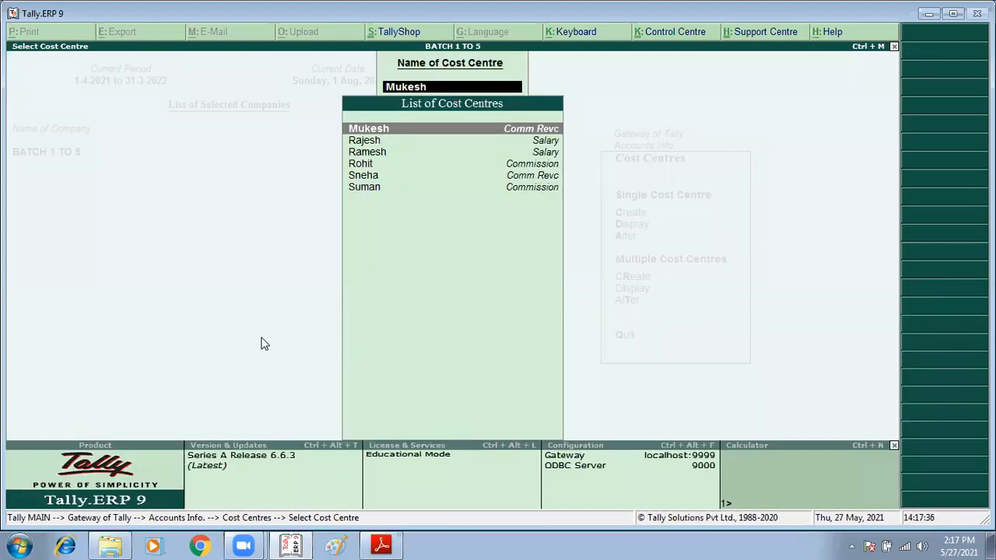
Step: Examine the list of cost centres to verify which category each one belongs to
{"action": "key", "text": "Down"}
{"action": "key", "text": "Up"}
{"action": "key", "text": "Down"}
{"action": "key", "text": "Down"}
{"action": "key", "text": "Down"}
{"action": "key", "text": "Down"}
{"action": "key", "text": "Up"}
{"action": "key", "text": "Down"}
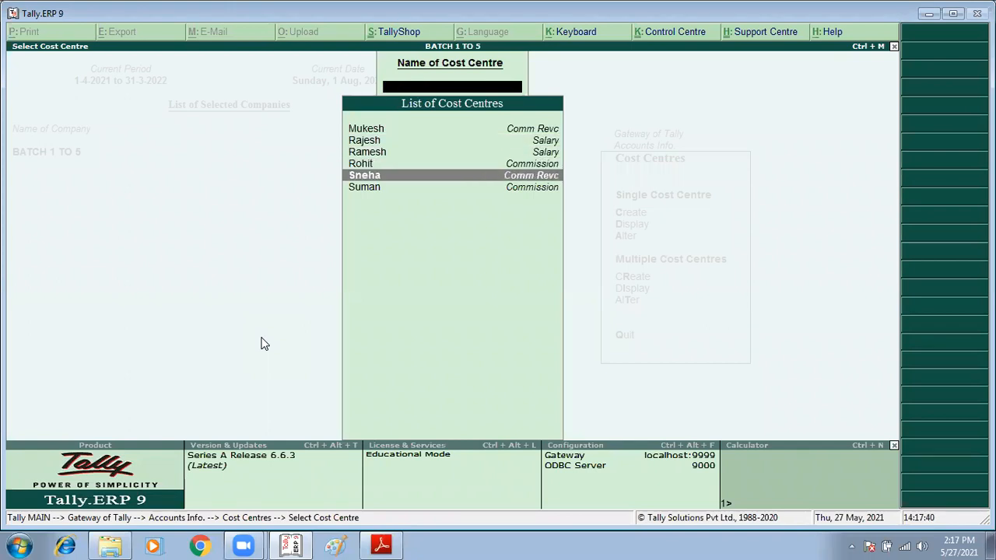
Step: Return to the accounting vouchers and credit Comm Recvd with 25,000 in a new receipt voucher
{"action": "key", "text": "Escape"}
{"action": "key", "text": "Escape"}
{"action": "key", "text": "Escape"}
{"action": "type", "text": "v"}
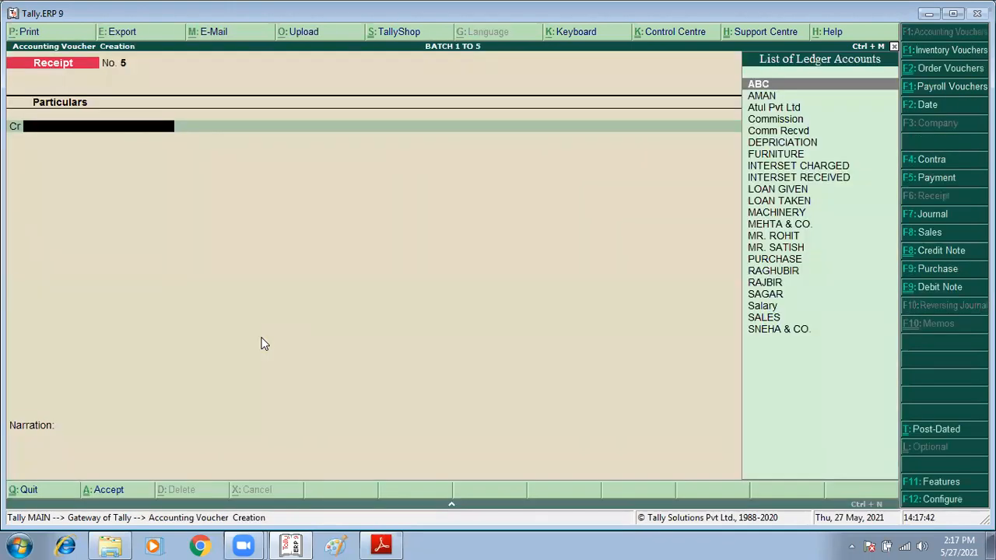
{"action": "type", "text": "co"}
{"action": "key", "text": "Down"}
{"action": "key", "text": "Return"}
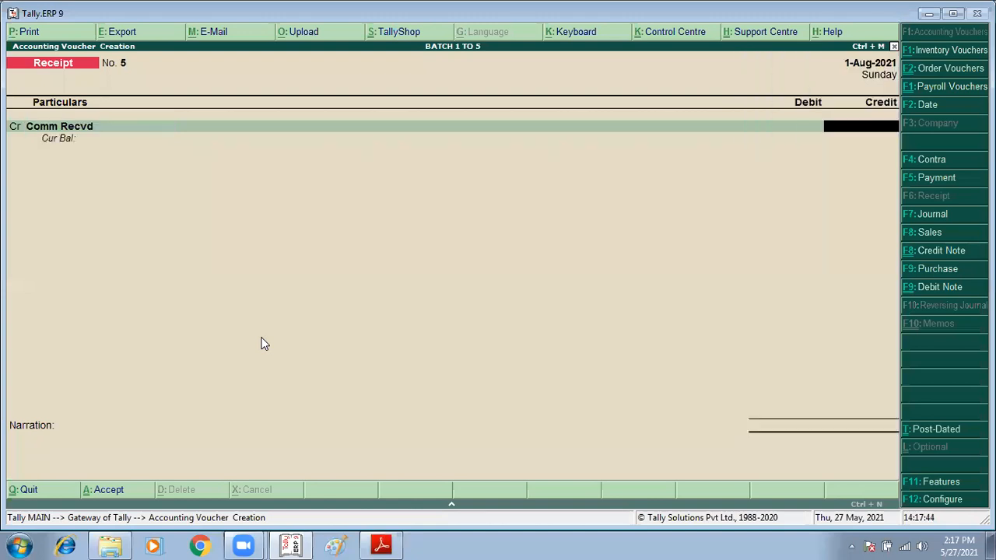
{"action": "type", "text": "25000"}
{"action": "key", "text": "Return"}
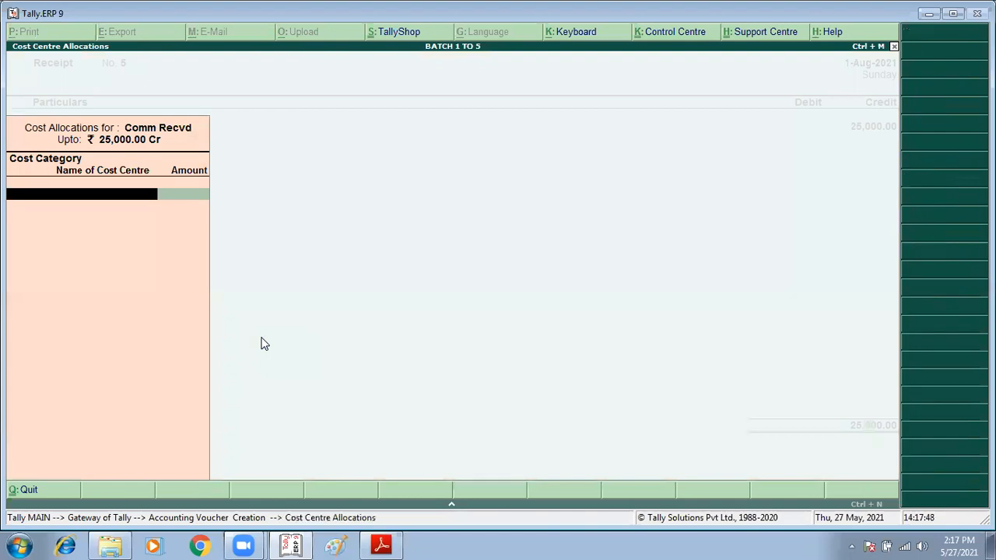
Step: Allocate the credited commission to the Comm Revc category and look up item 7's first payer as cost centre
{"action": "type", "text": "C"}
{"action": "key", "text": "Down"}
{"action": "key", "text": "Return"}
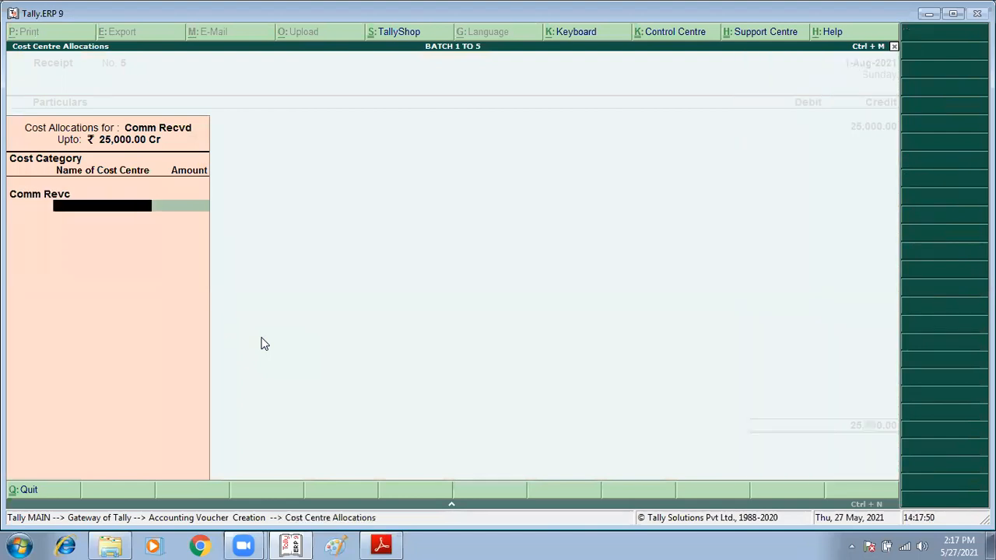
{"action": "type", "text": "S"}
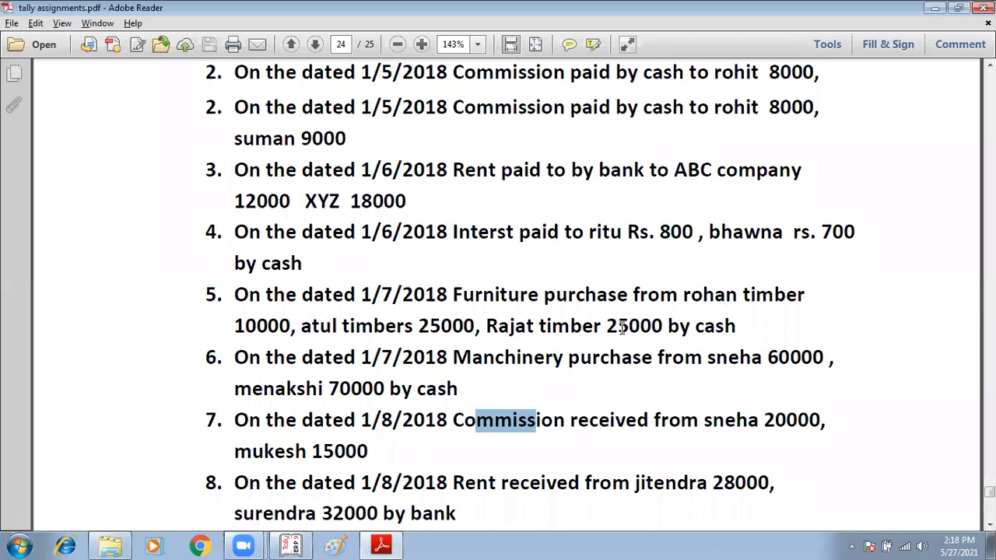
Step: Review the Session-21 cost centre transactions in the PDF assignment
{"action": "scroll", "coordinate": [622, 327], "scroll_direction": "up", "scroll_amount": 5}
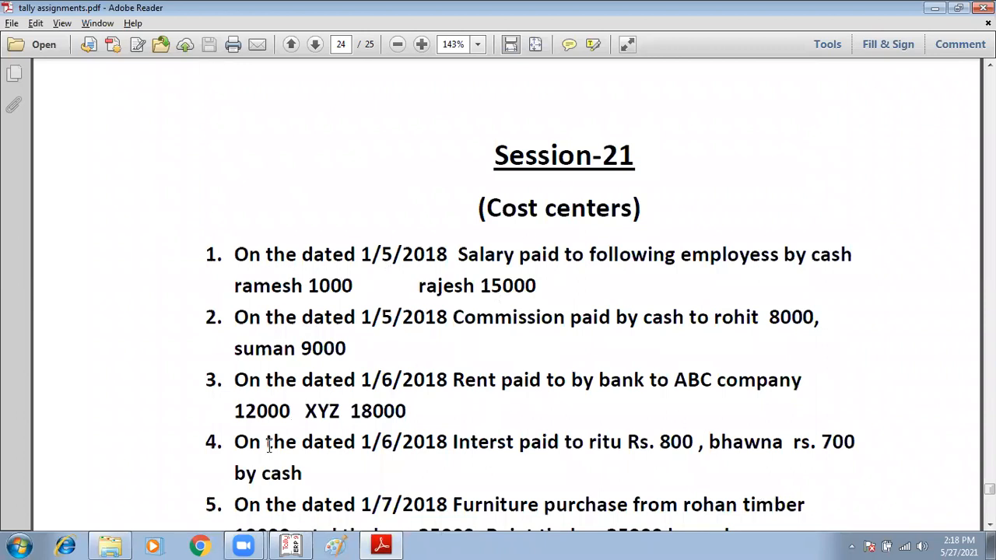
{"action": "scroll", "coordinate": [268, 445], "scroll_direction": "down", "scroll_amount": 3}
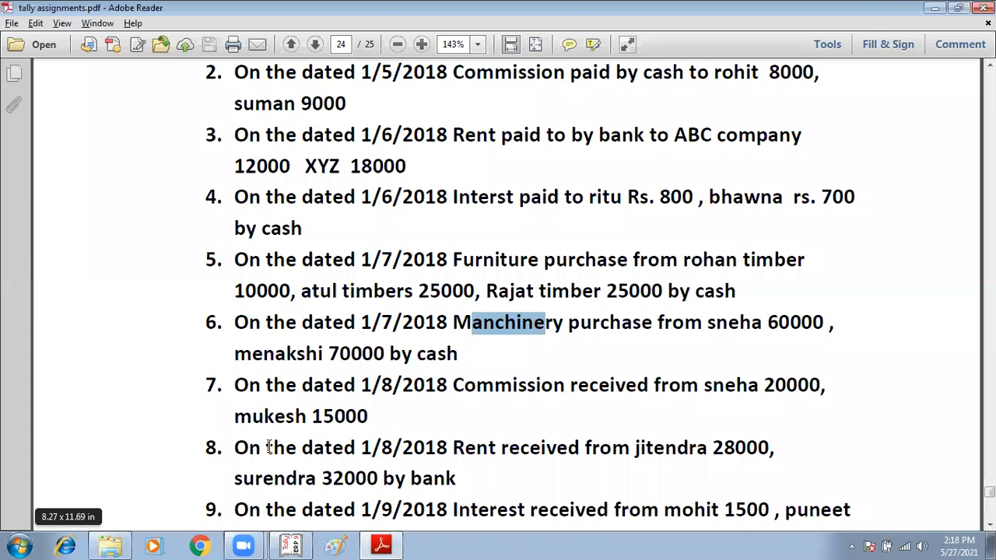